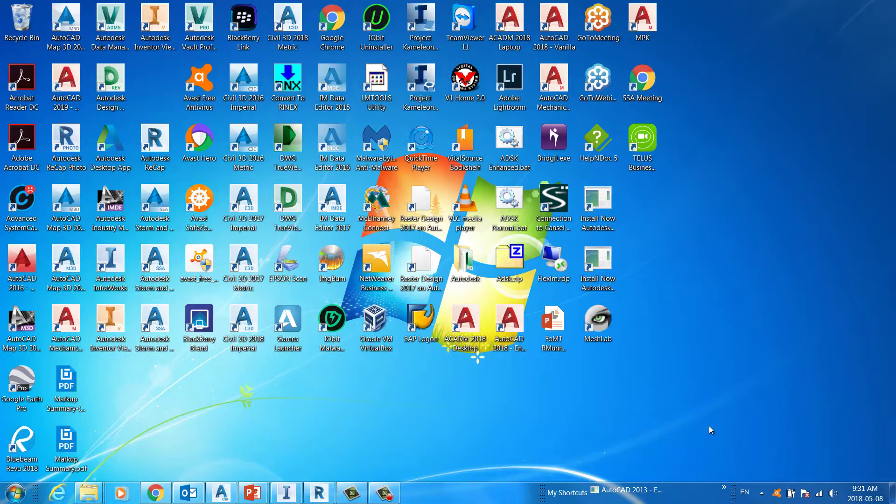
# Step: Bring up the Cloud Webinar point cloud in ReCap, then zoom and orbit to view the road and trees
pyautogui.click(322, 494)
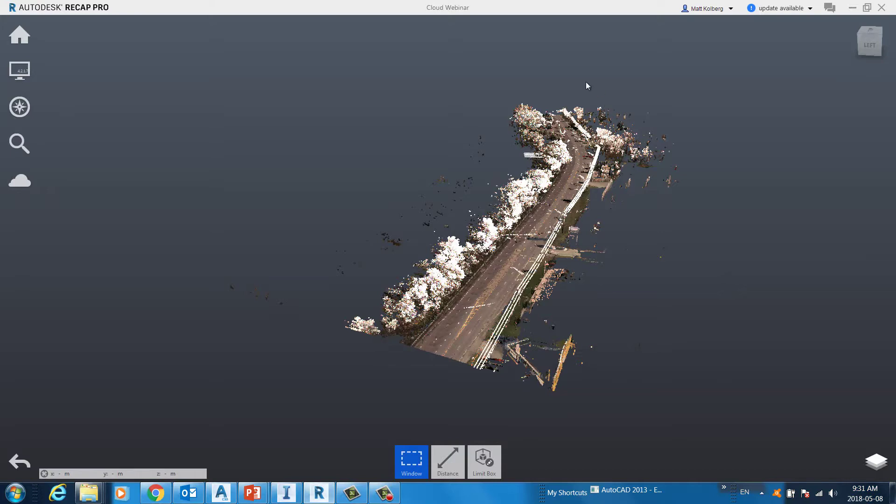
pyautogui.scroll(3, 485, 336)
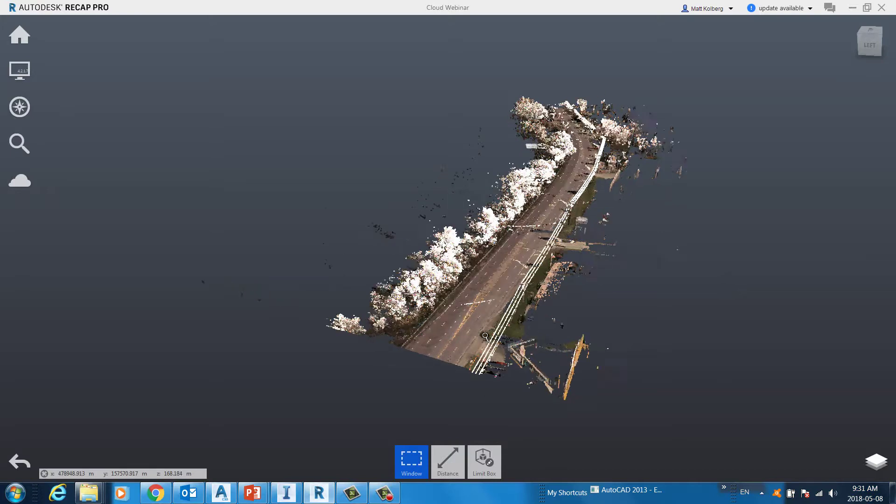
pyautogui.scroll(5, 485, 336)
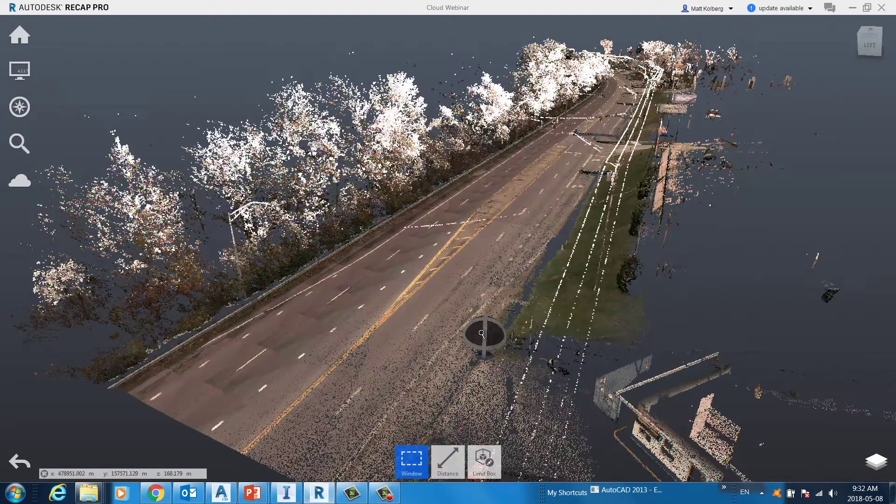
pyautogui.moveTo(449, 353); pyautogui.dragTo(537, 322)
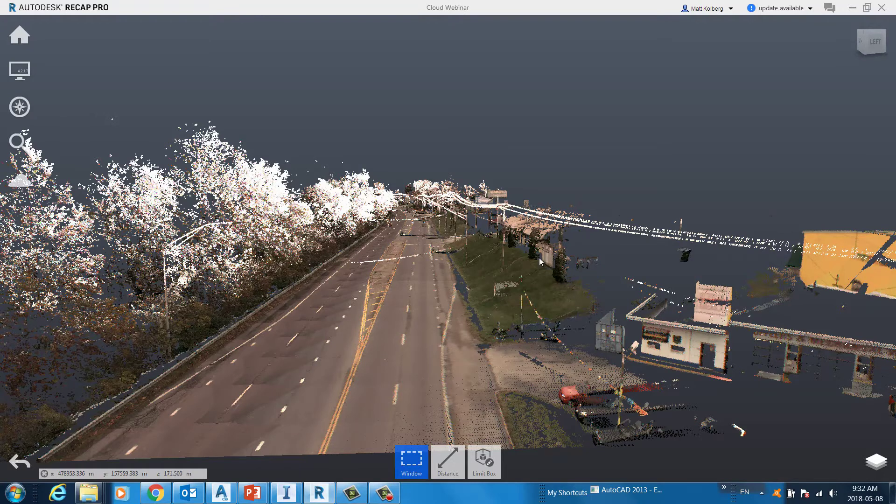
pyautogui.moveTo(453, 274); pyautogui.dragTo(389, 298)
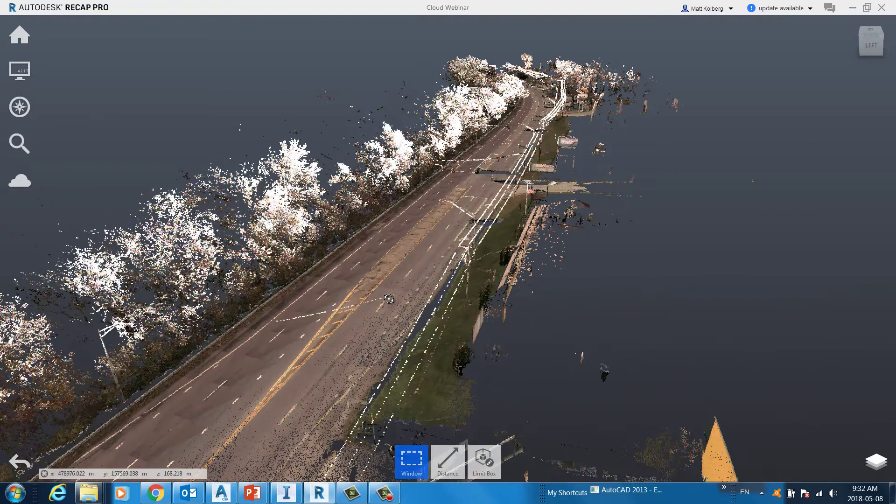
pyautogui.scroll(-3, 402, 293)
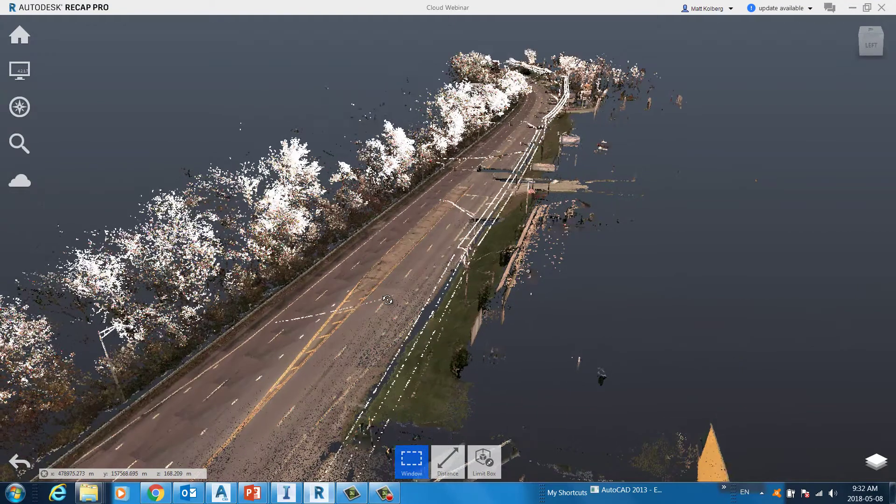
# Step: Show the Scan Locations list and rotate the view so the road runs vertically
pyautogui.click(882, 467)
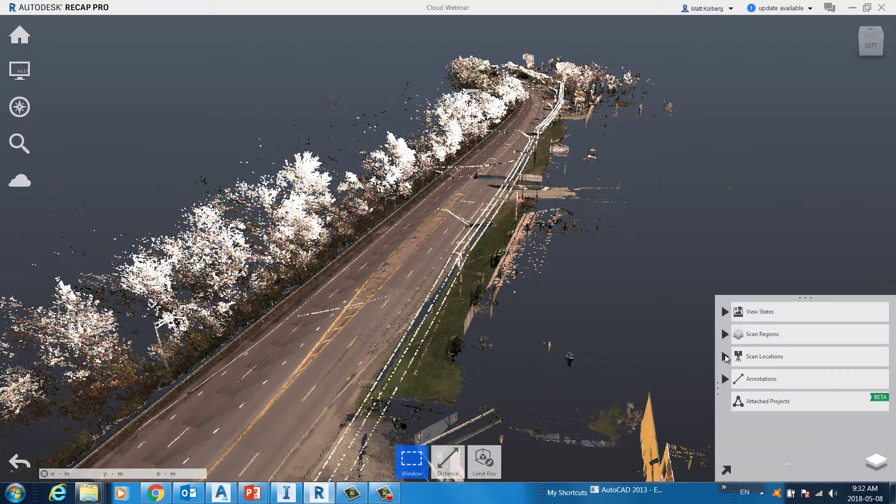
pyautogui.click(725, 357)
pyautogui.moveTo(800, 382)
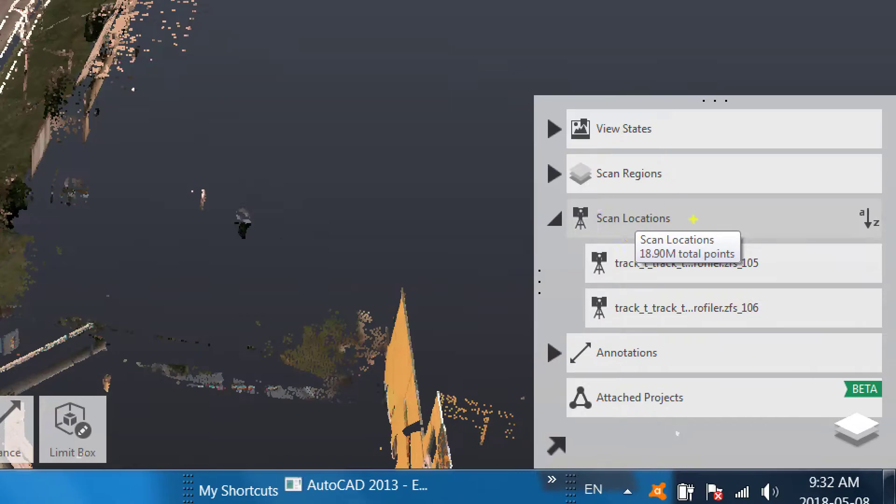
pyautogui.moveTo(768, 348); pyautogui.dragTo(746, 364)
pyautogui.moveTo(595, 233)
pyautogui.mouseDown()
pyautogui.moveTo(708, 306)
pyautogui.moveTo(647, 185)
pyautogui.mouseUp()
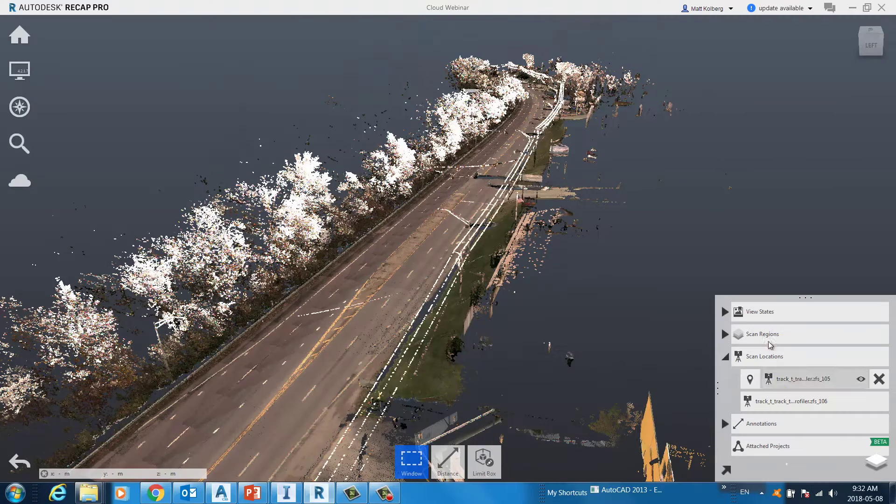
pyautogui.scroll(5, 345, 140)
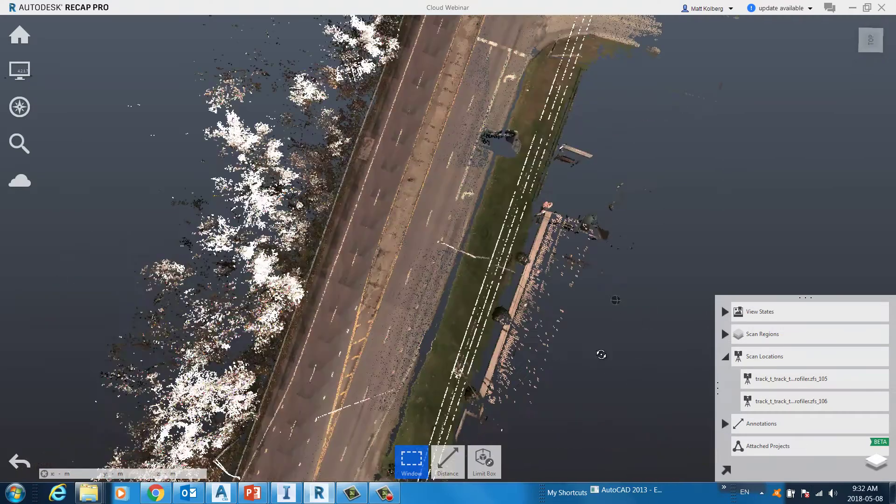
pyautogui.scroll(-5, 620, 308)
pyautogui.moveTo(682, 234)
pyautogui.mouseDown()
pyautogui.moveTo(650, 240)
pyautogui.moveTo(639, 372)
pyautogui.mouseUp()
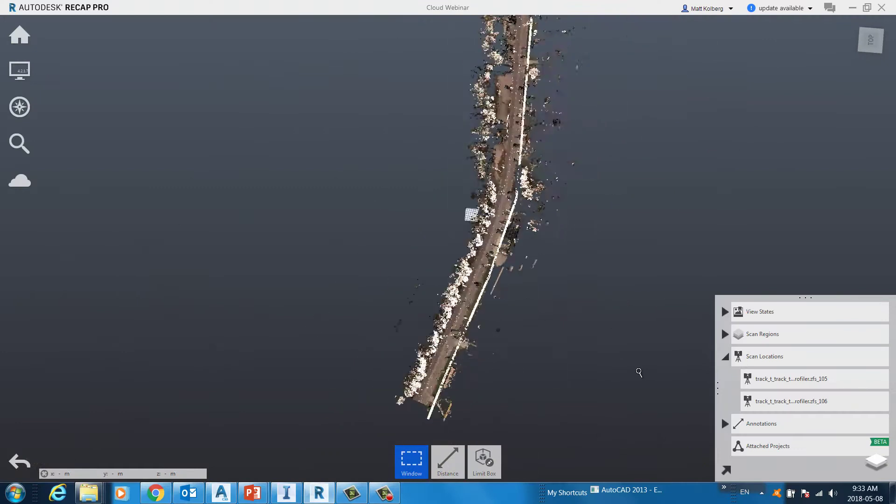
# Step: Hide scans zfs_105 and zfs_106, then show both again to compare their extents
pyautogui.click(861, 379)
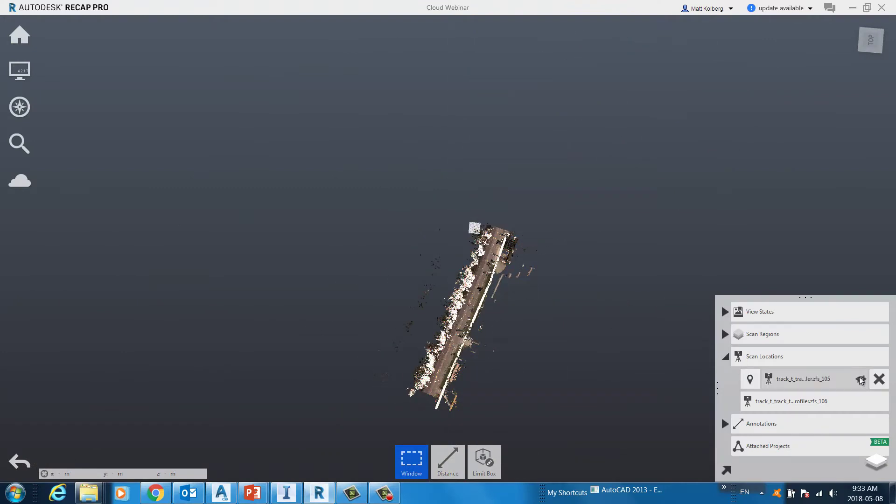
pyautogui.click(860, 402)
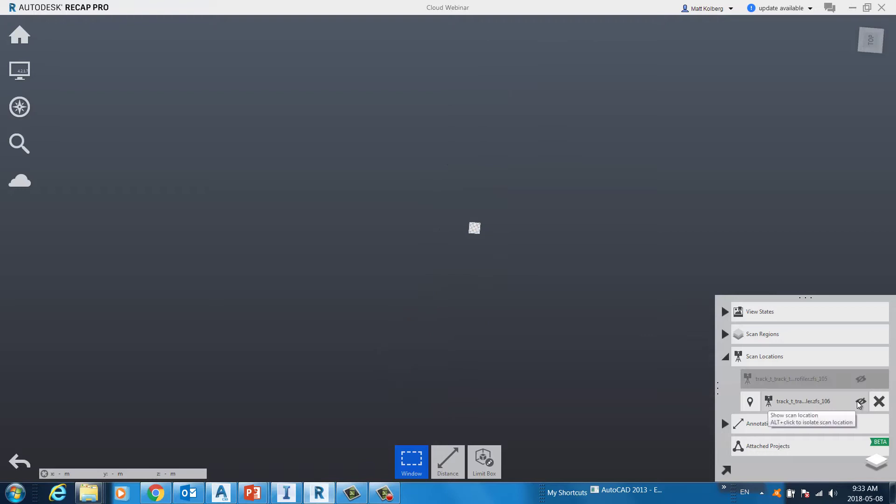
pyautogui.click(862, 381)
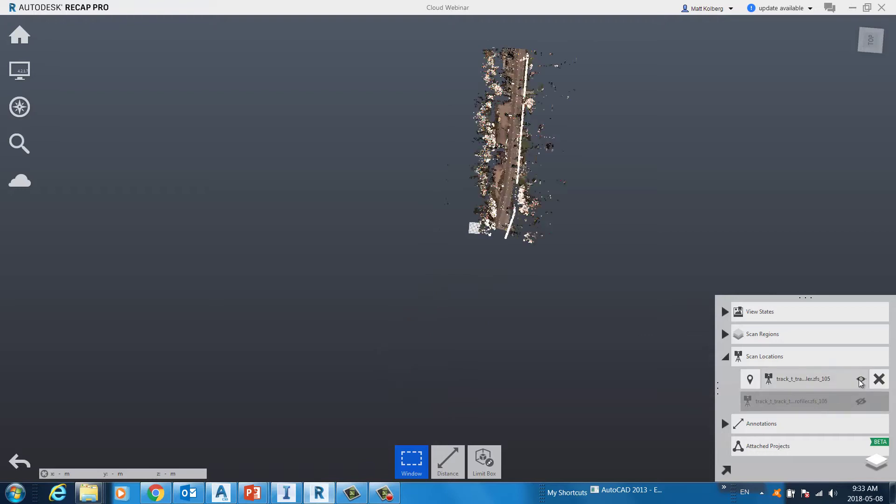
pyautogui.click(862, 403)
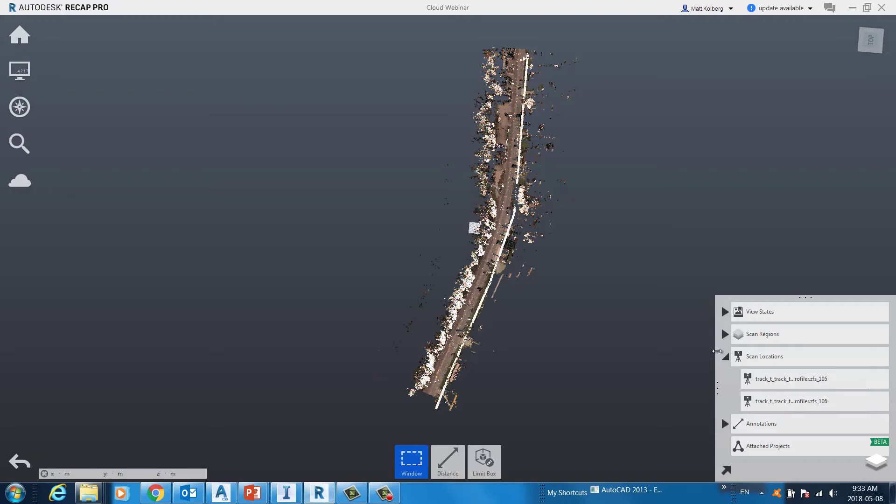
pyautogui.click(727, 360)
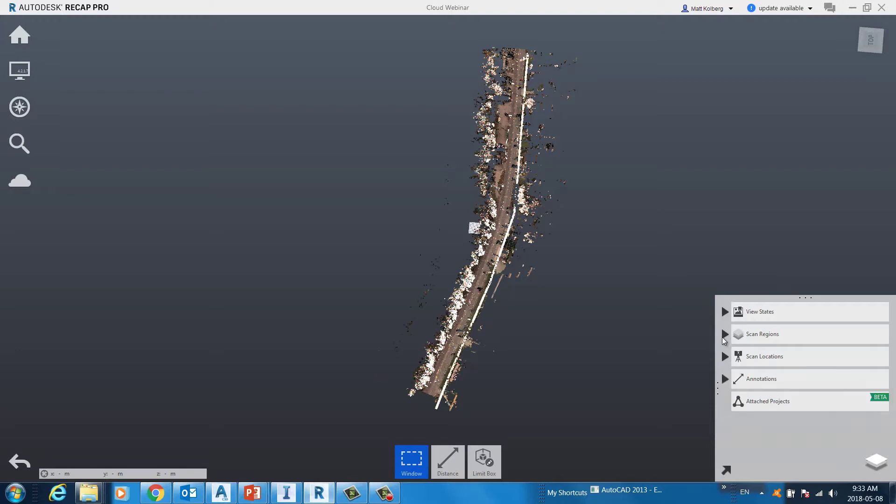
pyautogui.click(725, 333)
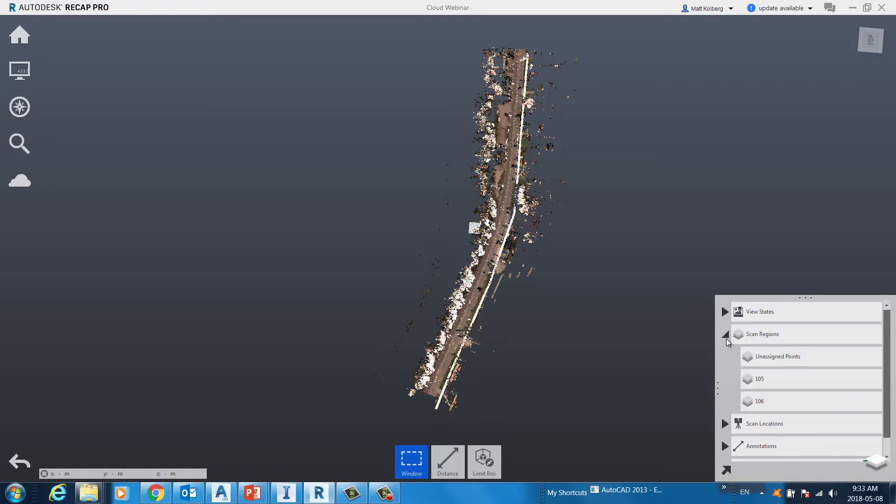
pyautogui.moveTo(757, 377)
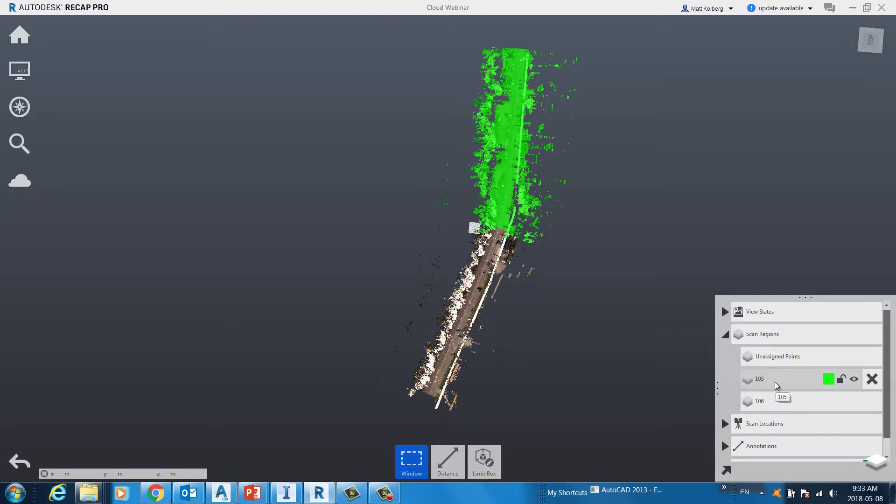
pyautogui.moveTo(773, 403)
pyautogui.moveTo(766, 343)
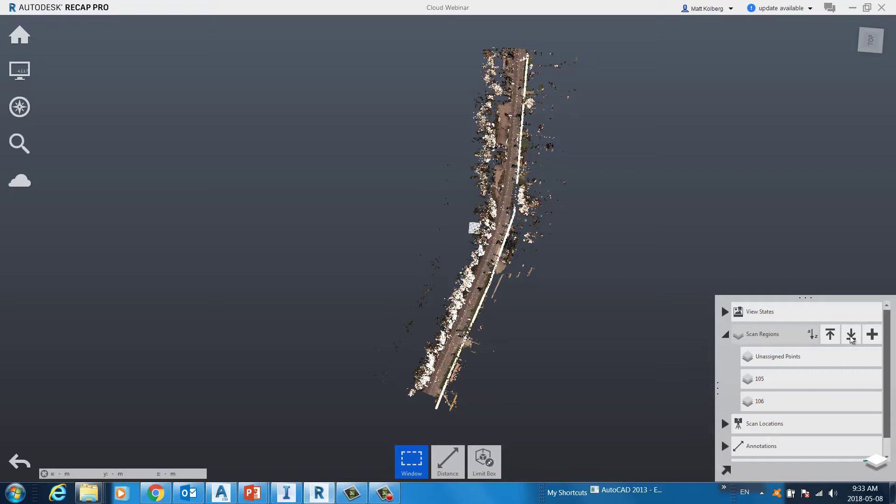
# Step: Preview the saved Car and Road Start view states, then apply the Road measure view
pyautogui.click(724, 335)
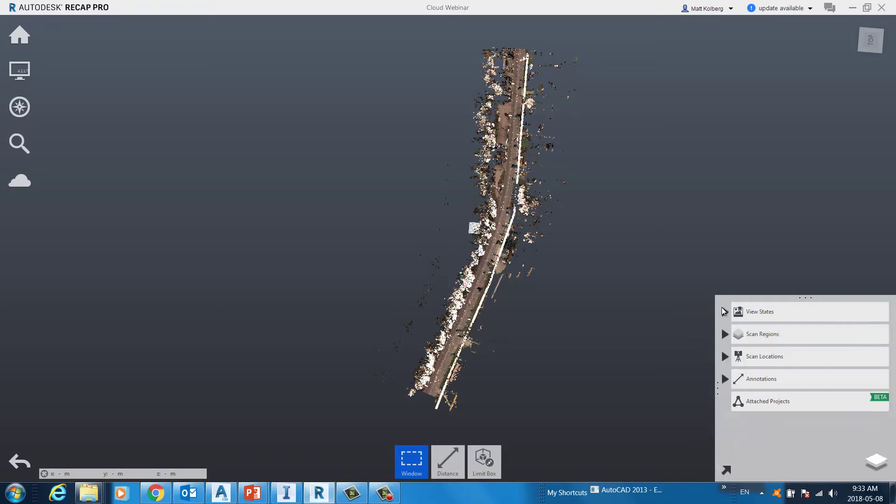
pyautogui.click(725, 311)
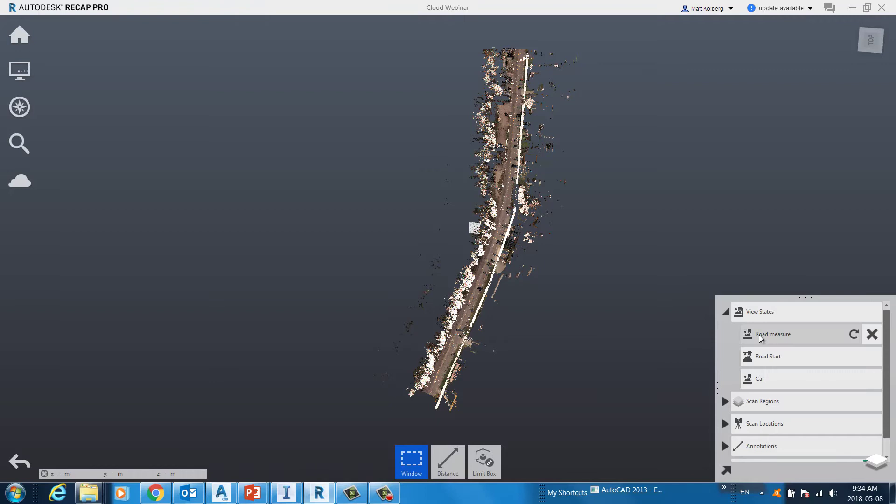
pyautogui.click(756, 380)
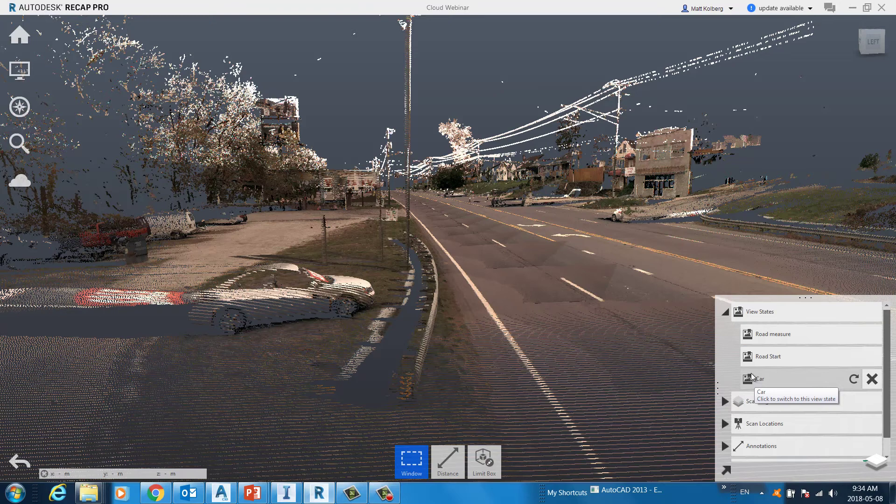
pyautogui.click(748, 358)
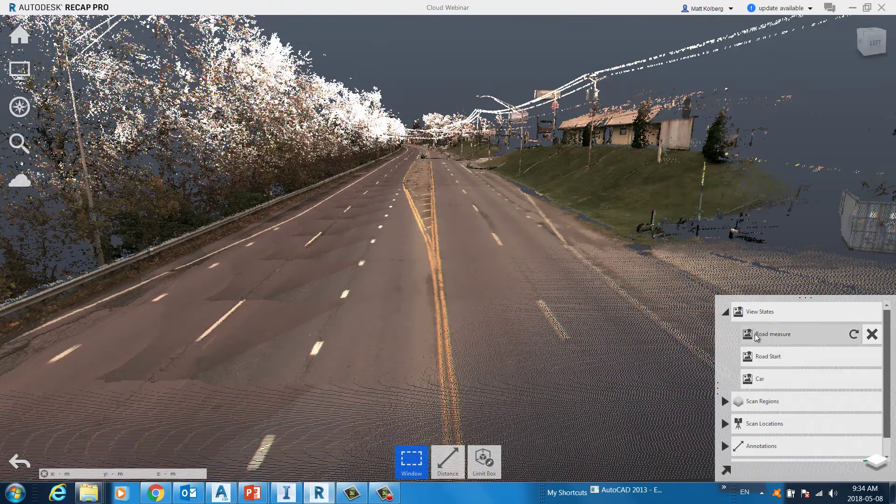
pyautogui.click(757, 335)
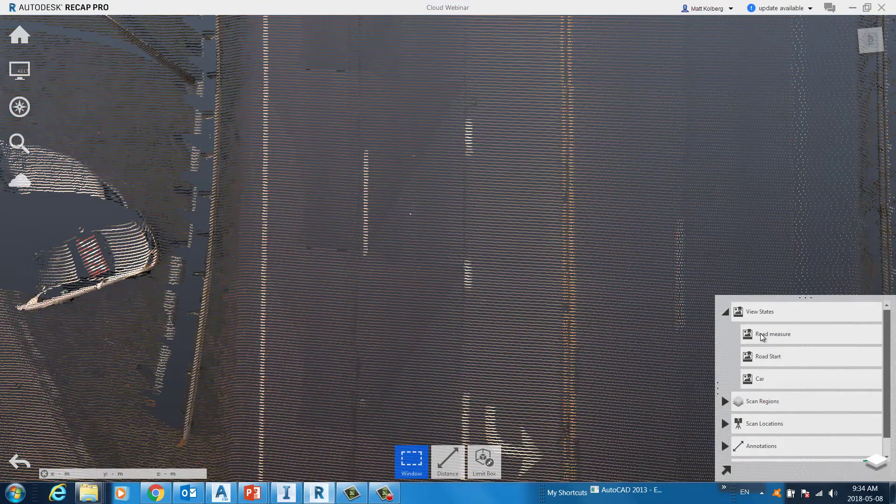
# Step: Turn on the 9.947 m measurement and 'Measure distance here.' annotations, then open the measurement's Road width note
pyautogui.click(724, 311)
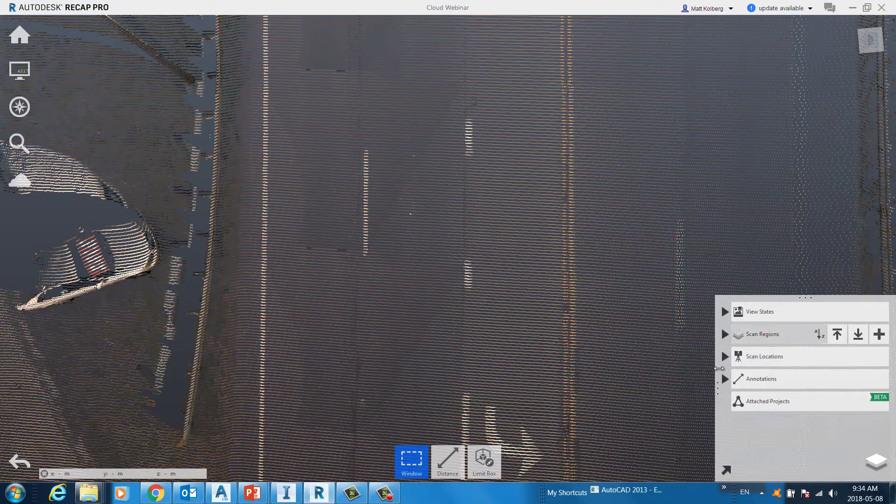
pyautogui.click(725, 379)
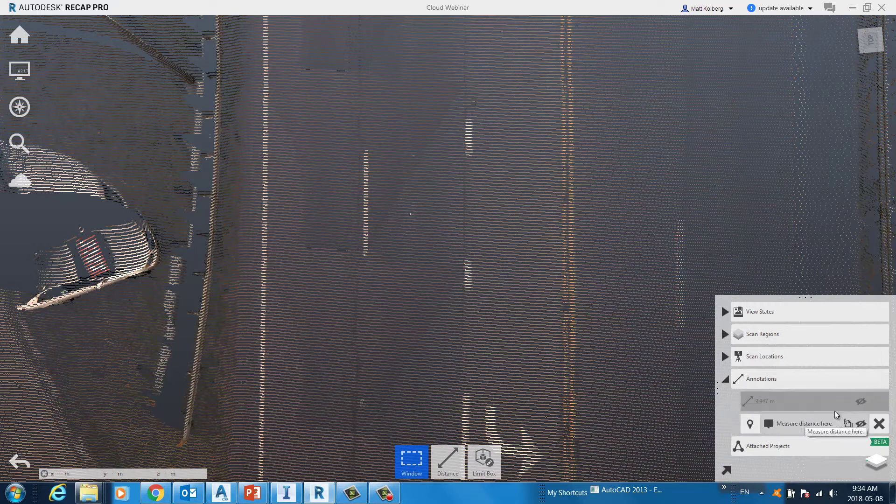
pyautogui.click(862, 403)
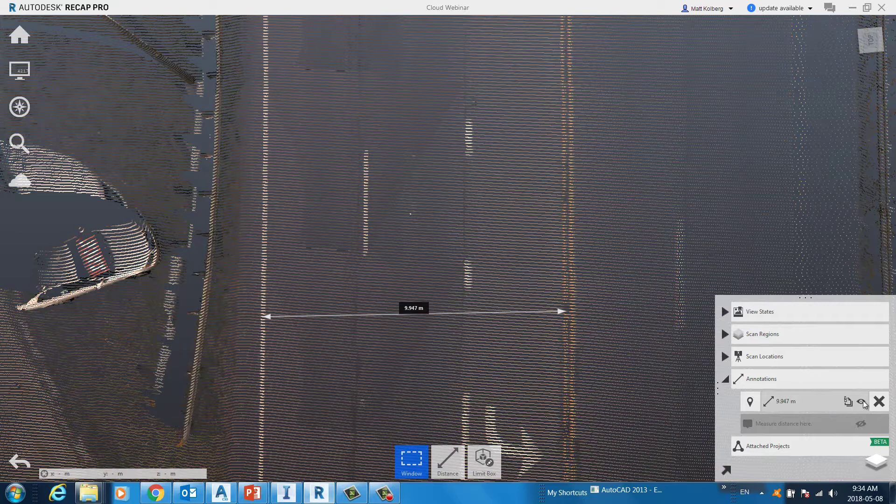
pyautogui.click(861, 424)
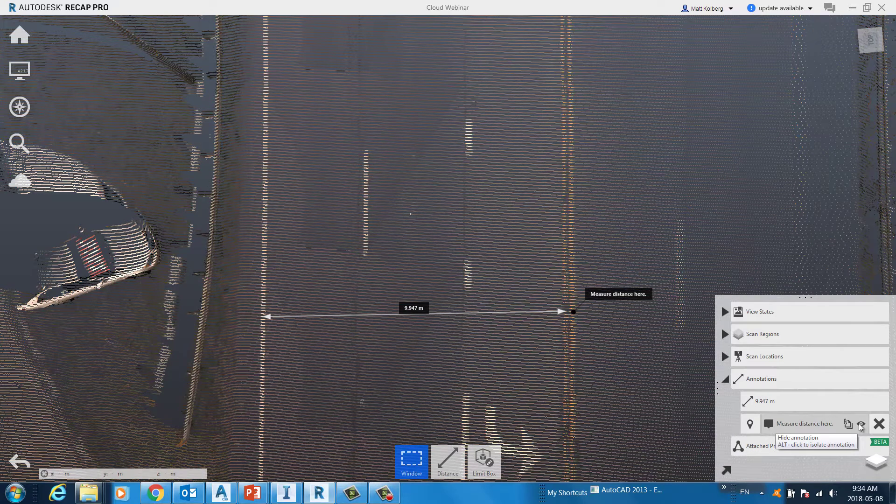
pyautogui.moveTo(731, 382)
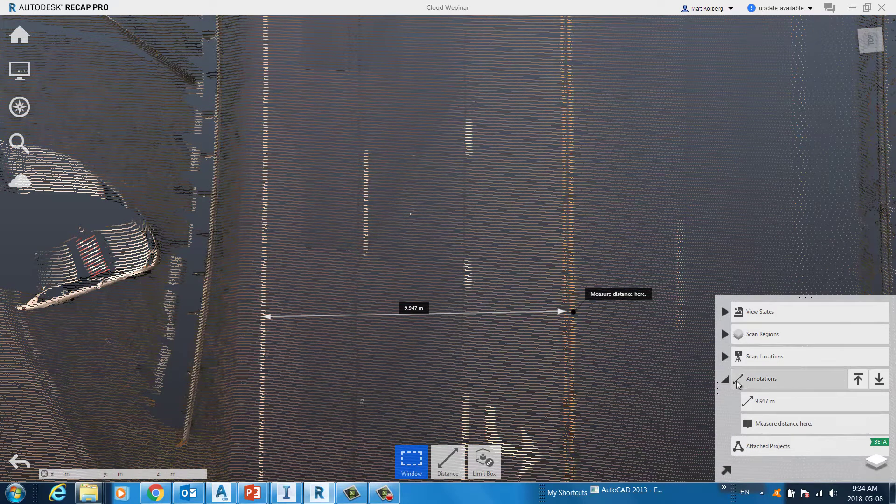
pyautogui.click(728, 379)
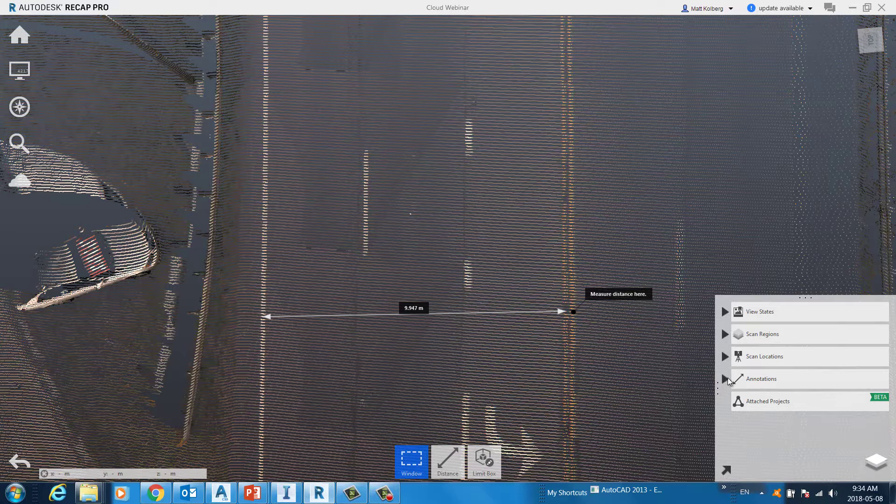
pyautogui.click(491, 314)
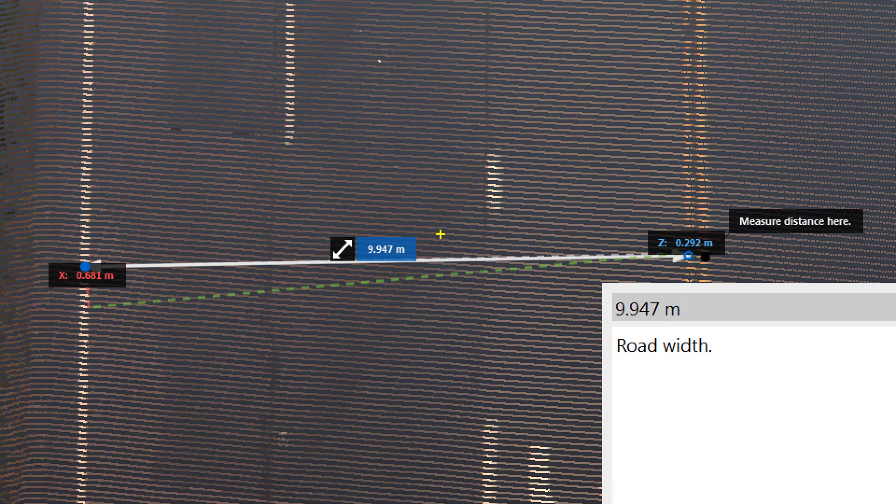
pyautogui.moveTo(386, 203)
pyautogui.mouseDown()
pyautogui.moveTo(332, 204)
pyautogui.moveTo(439, 273)
pyautogui.moveTo(372, 198)
pyautogui.mouseUp()
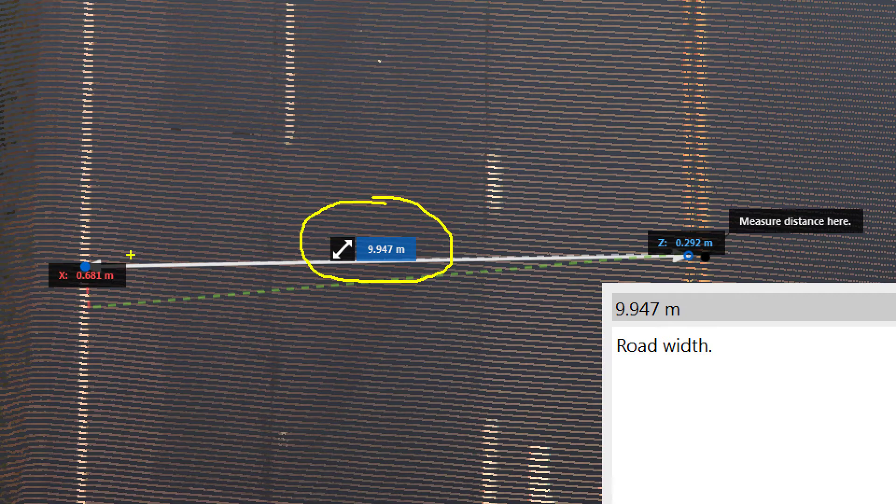
pyautogui.moveTo(684, 202)
pyautogui.mouseDown()
pyautogui.moveTo(652, 203)
pyautogui.moveTo(745, 278)
pyautogui.moveTo(633, 193)
pyautogui.mouseUp()
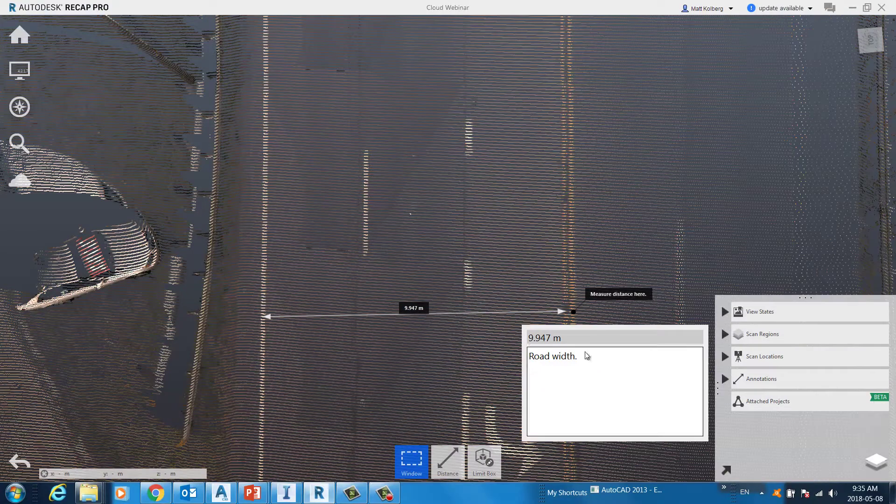
# Step: Cancel out of editing the 'Road width.' note, leaving its text unchanged
pyautogui.click(580, 320)
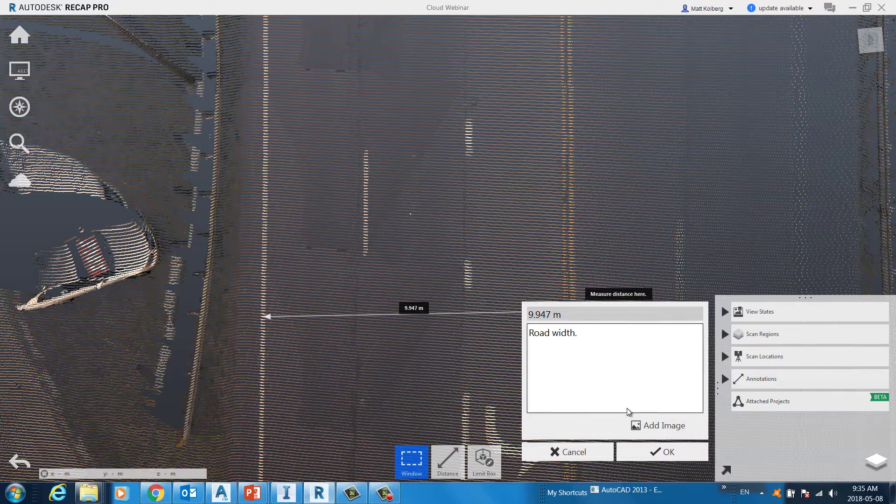
pyautogui.click(570, 452)
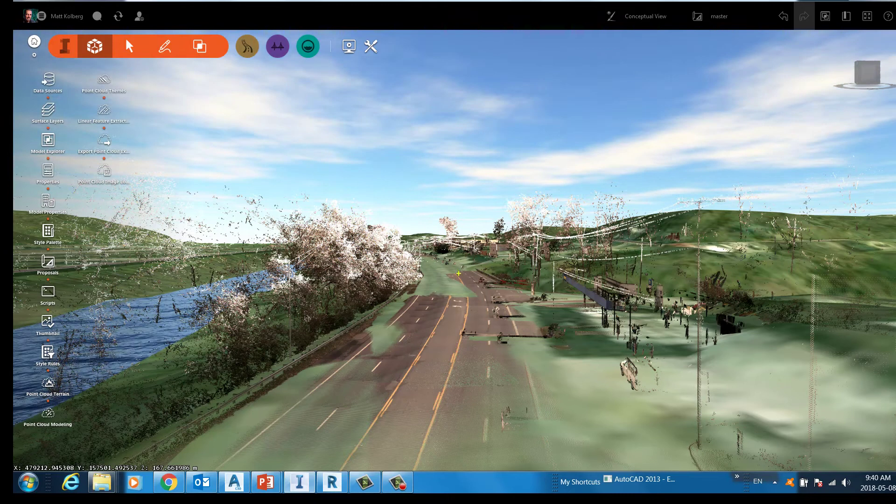
pyautogui.moveTo(458, 274)
pyautogui.mouseDown()
pyautogui.moveTo(441, 293)
pyautogui.moveTo(471, 288)
pyautogui.moveTo(472, 276)
pyautogui.moveTo(447, 269)
pyautogui.mouseUp()
pyautogui.moveTo(457, 363)
pyautogui.mouseDown()
pyautogui.moveTo(428, 370)
pyautogui.moveTo(437, 380)
pyautogui.moveTo(431, 350)
pyautogui.mouseUp()
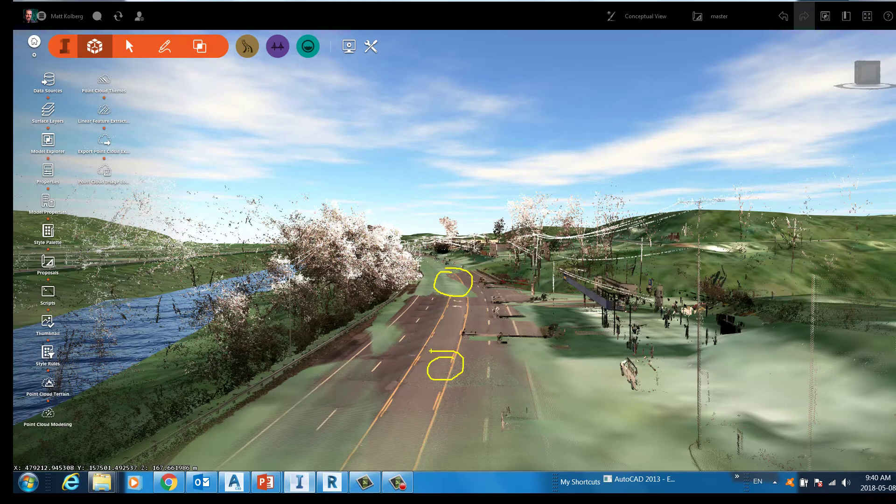
pyautogui.press('Escape')
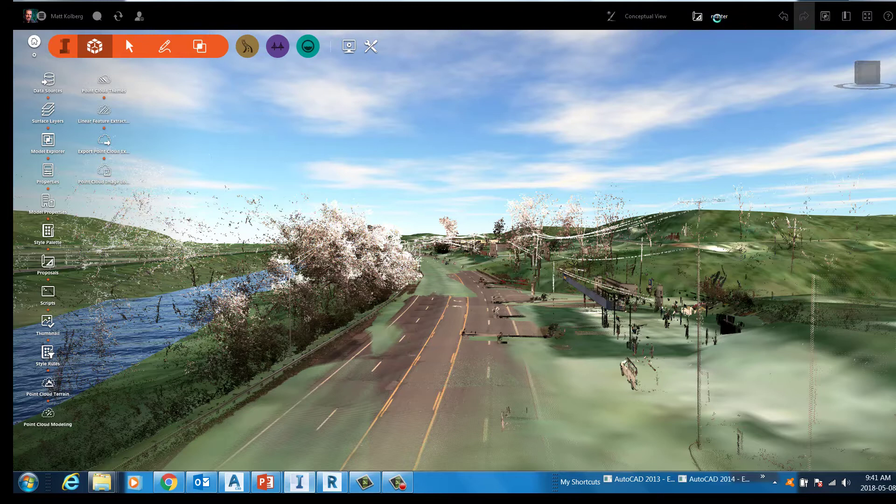
# Step: Select the PointCloud proposal from the dropdown beside master
pyautogui.click(721, 45)
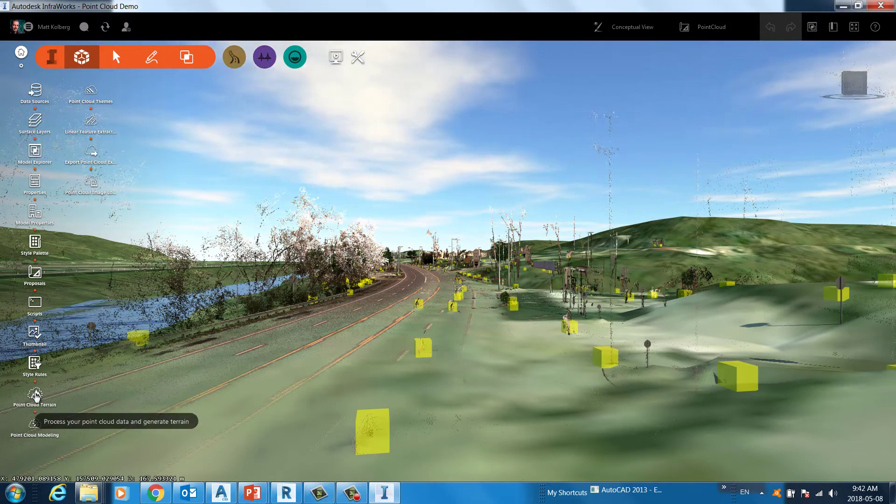
# Step: Open Point Cloud Terrain for Cloud Webinar_o_o and leave Ground detail at Optimum
pyautogui.click(36, 396)
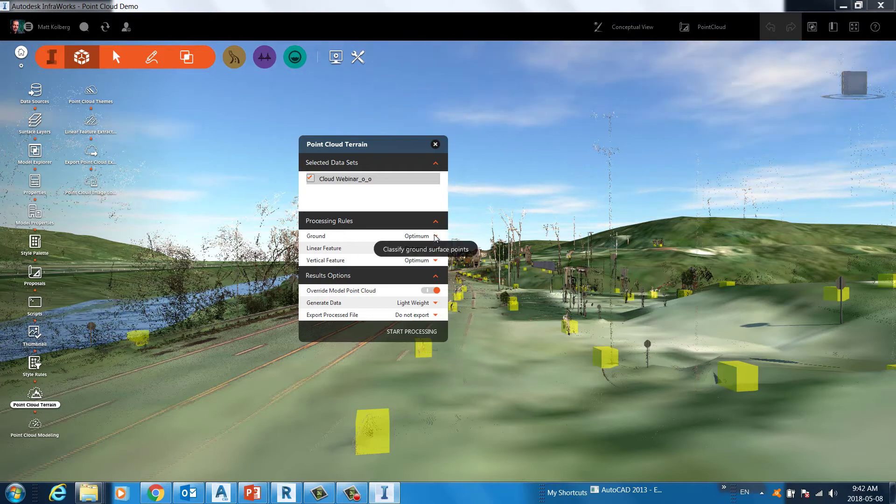
pyautogui.click(435, 236)
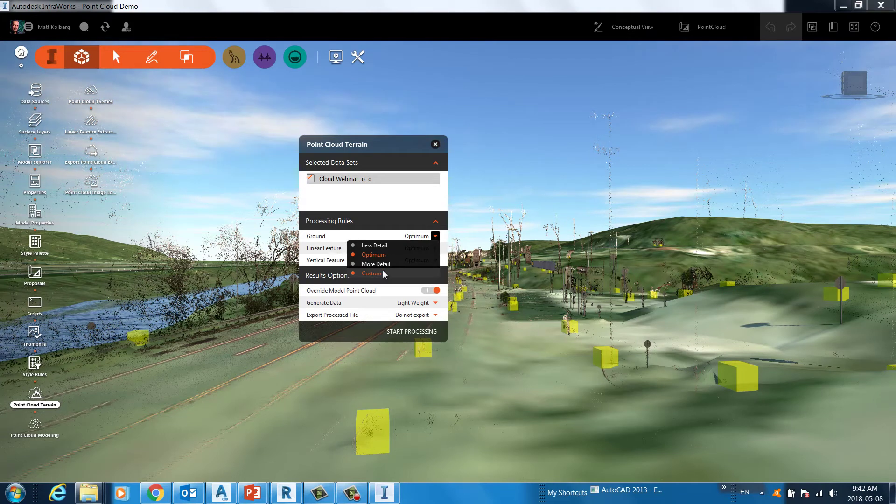
pyautogui.click(386, 212)
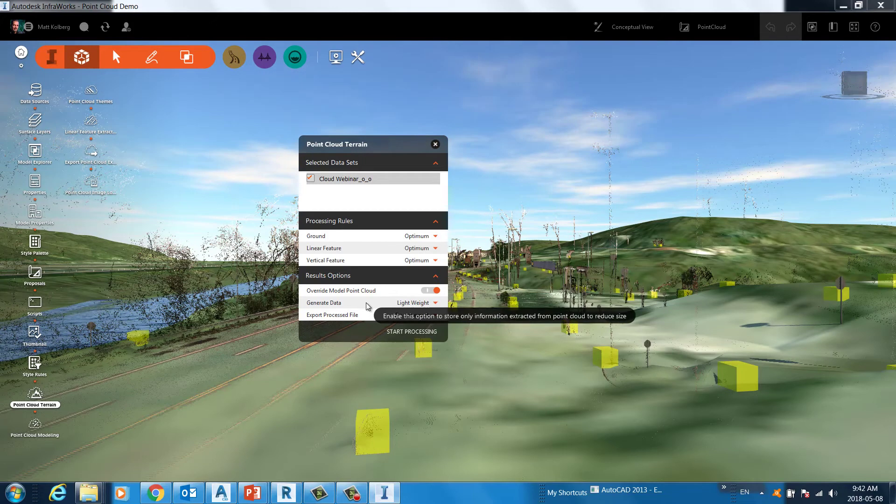
# Step: Leave Generate Data at Light Weight and close the Point Cloud Terrain dialog unprocessed
pyautogui.click(434, 303)
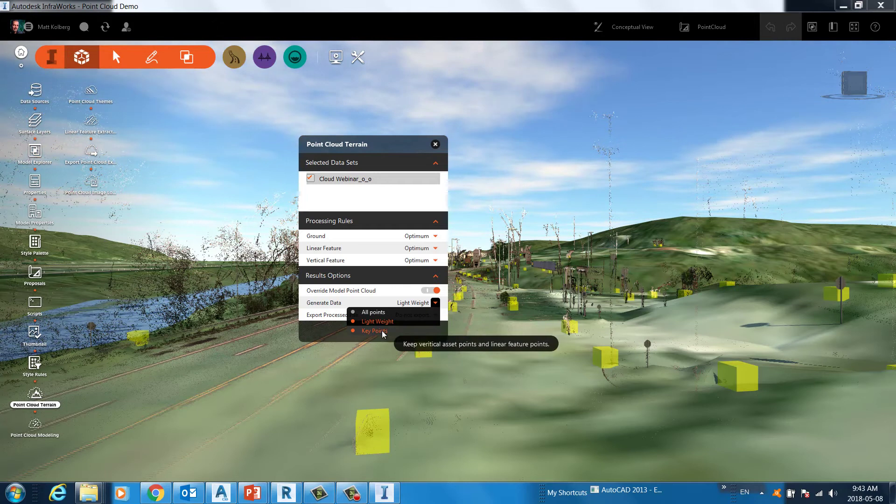
pyautogui.click(386, 275)
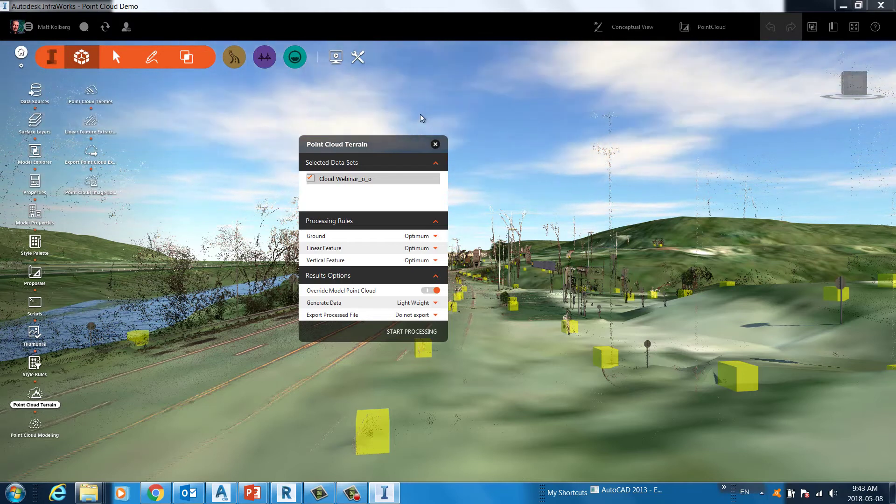
pyautogui.click(435, 144)
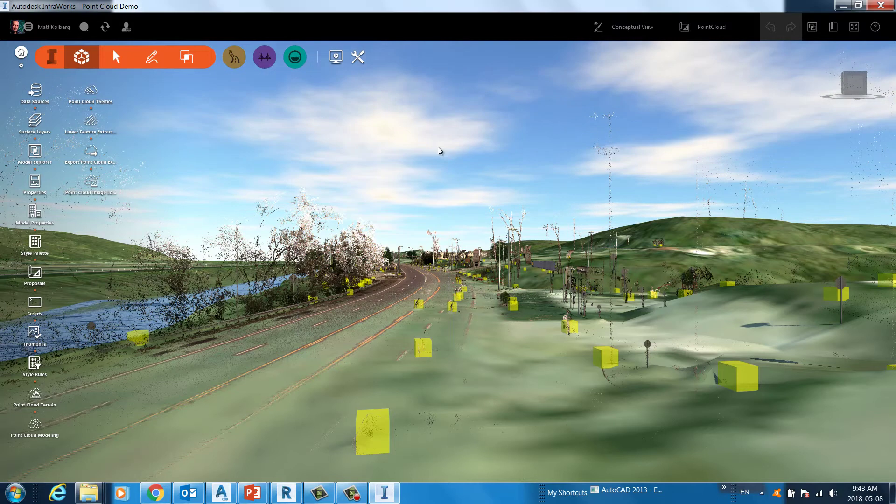
# Step: Open Point Cloud Modeling, filter the navigation category to Trees, and advance to tree 3 of 44
pyautogui.click(33, 425)
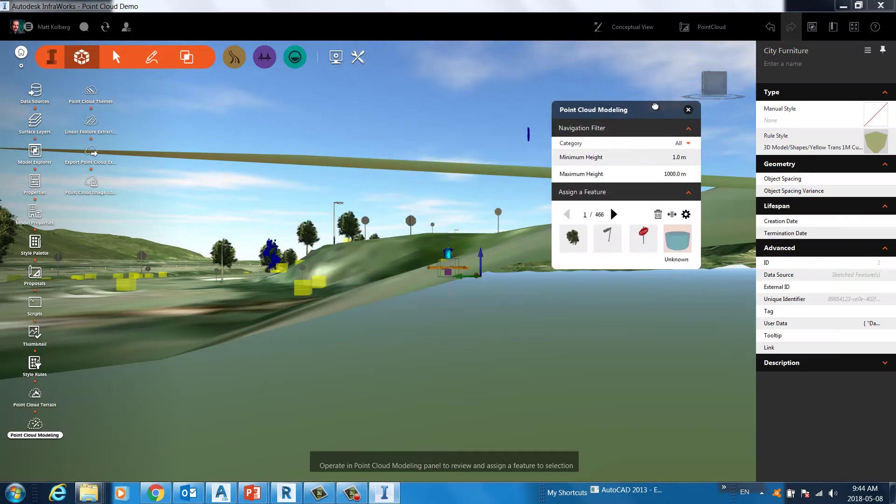
pyautogui.moveTo(655, 107); pyautogui.dragTo(655, 109)
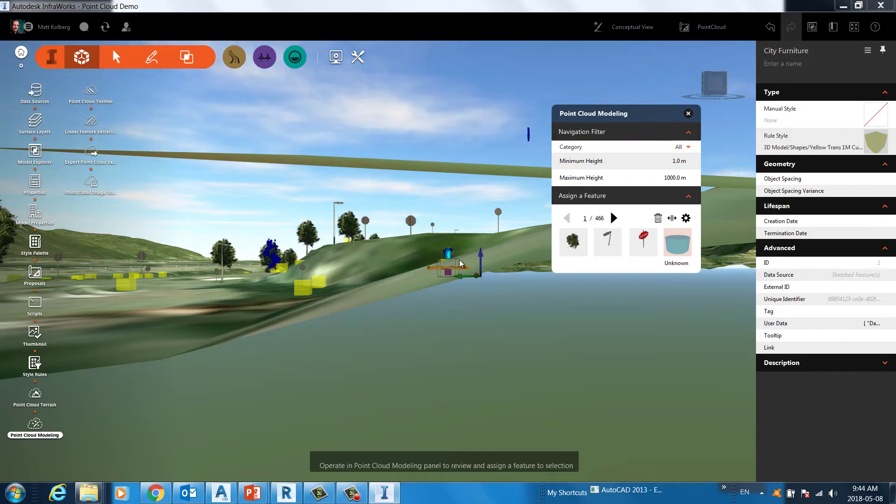
pyautogui.click(688, 147)
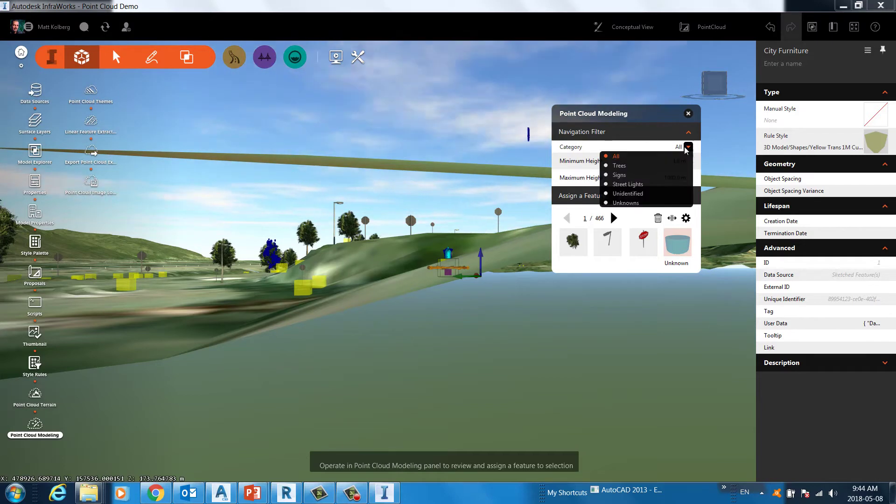
pyautogui.click(615, 166)
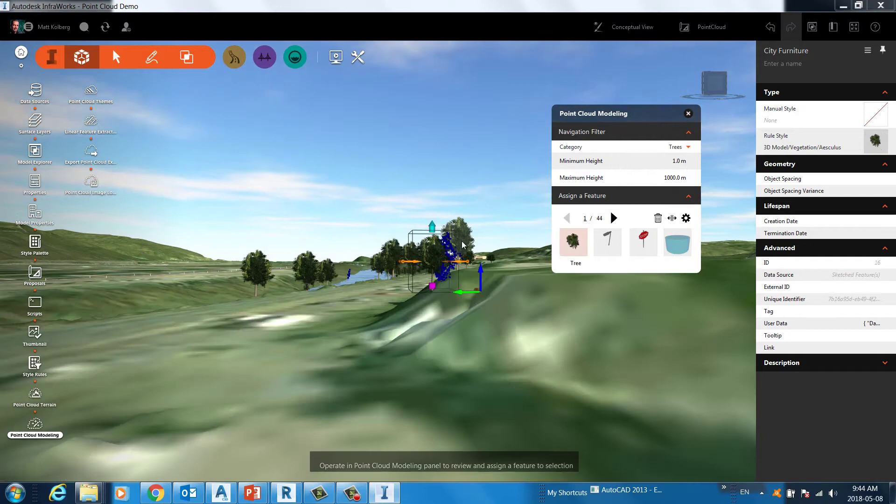
pyautogui.scroll(5, 461, 252)
pyautogui.scroll(-5, 463, 244)
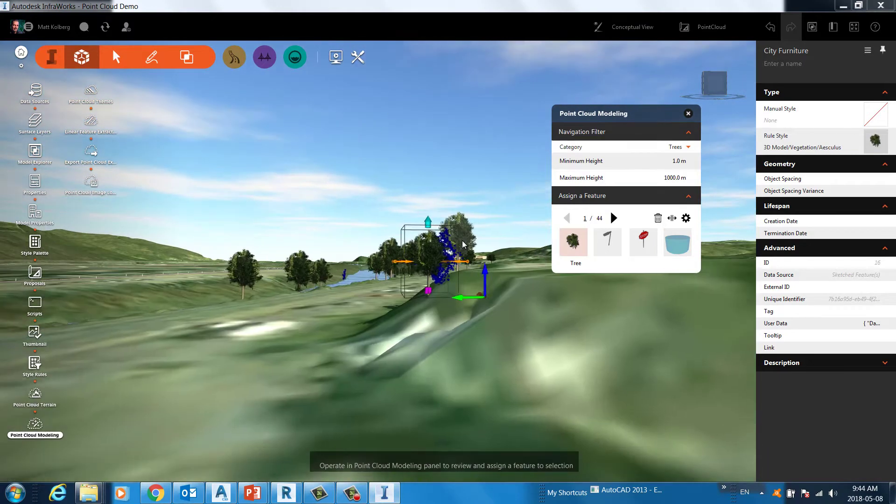
pyautogui.scroll(5, 464, 243)
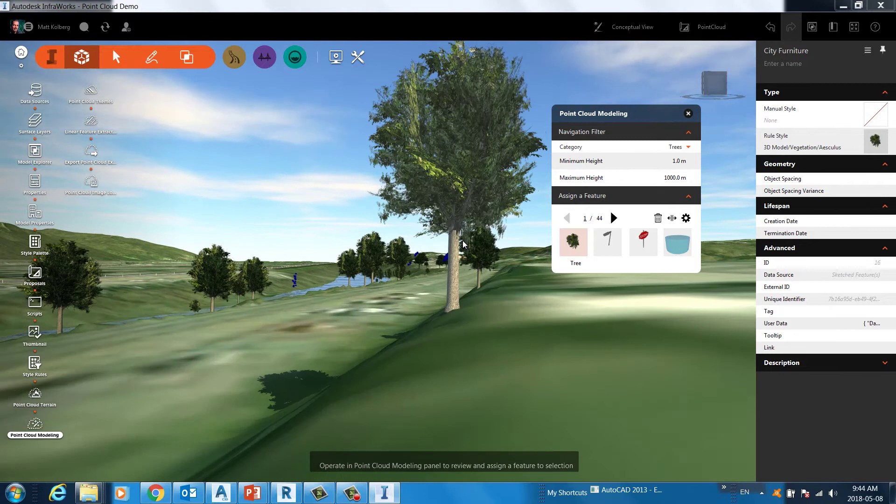
pyautogui.scroll(-5, 465, 234)
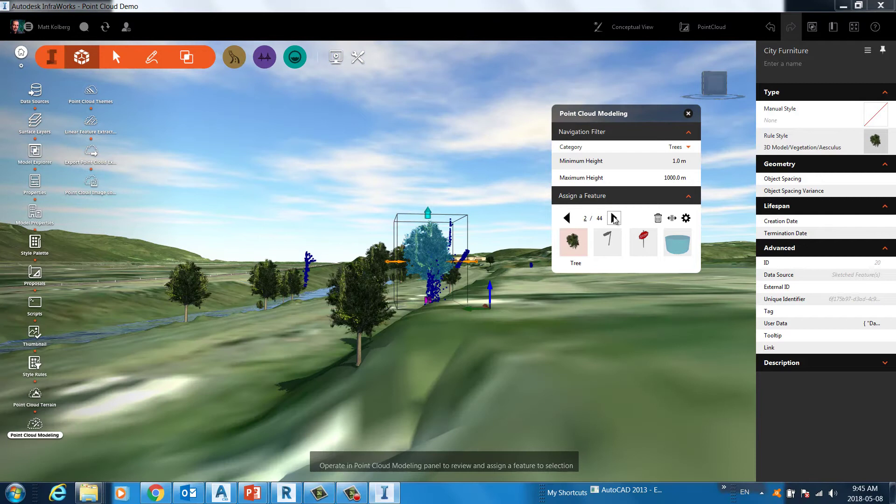
pyautogui.click(614, 218)
# Step: Switch the feature category to Street Lights and advance to street light 4 of 34
pyautogui.click(687, 147)
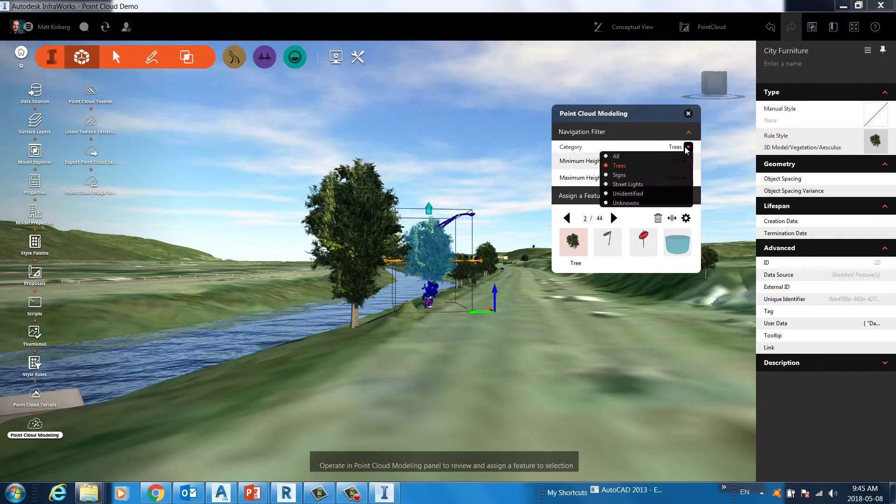
pyautogui.click(632, 186)
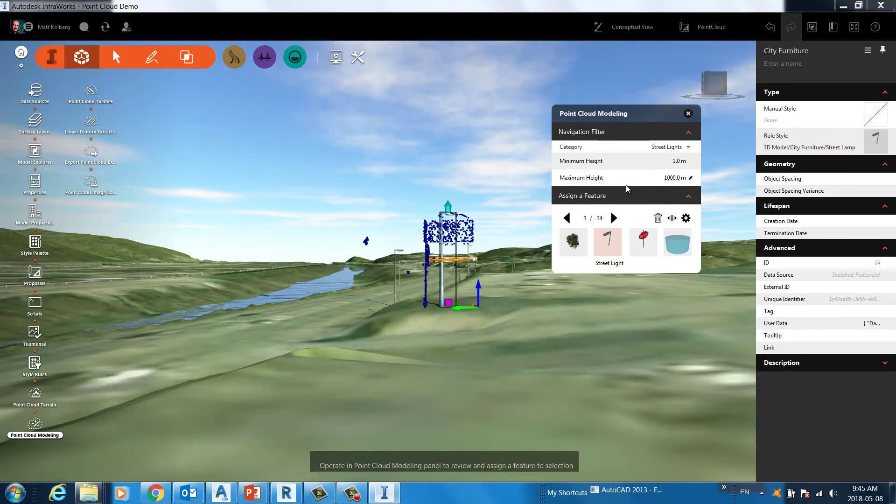
pyautogui.click(614, 218)
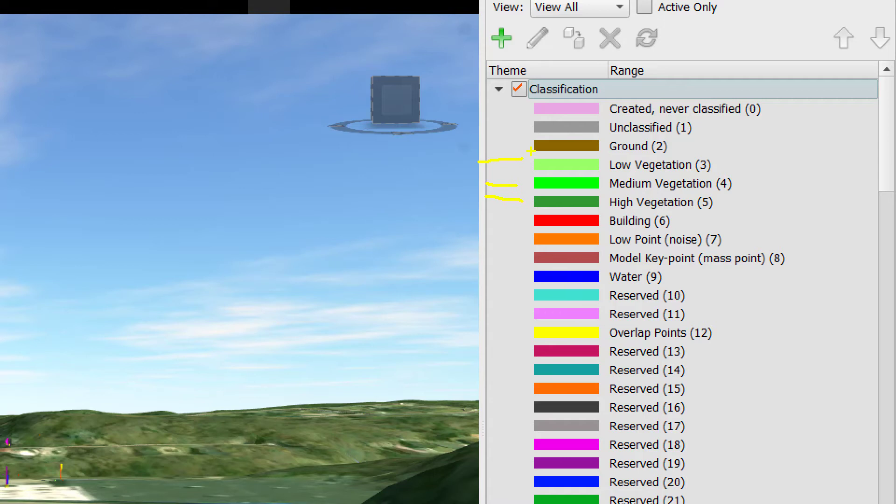
# Step: Check the Classification point cloud theme and zoom in on the road lanes by the stop sign
pyautogui.moveTo(531, 147); pyautogui.dragTo(415, 144)
pyautogui.press('Escape')
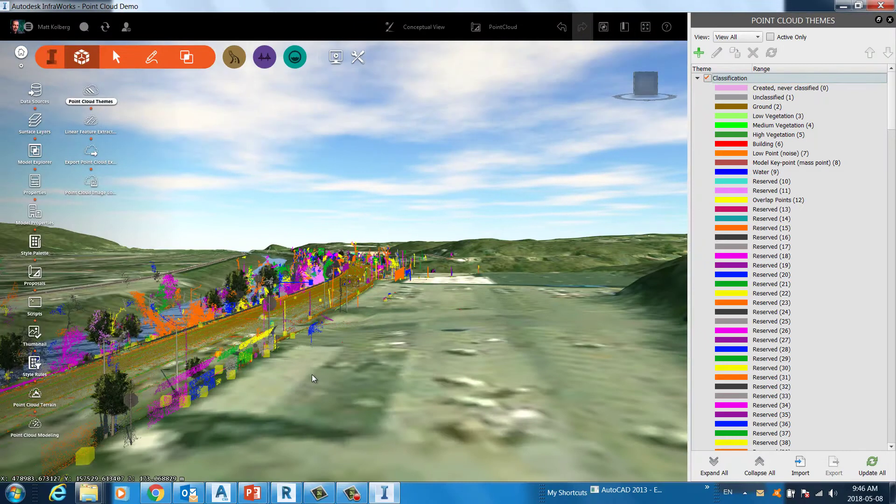
pyautogui.scroll(3, 303, 377)
pyautogui.scroll(4, 308, 378)
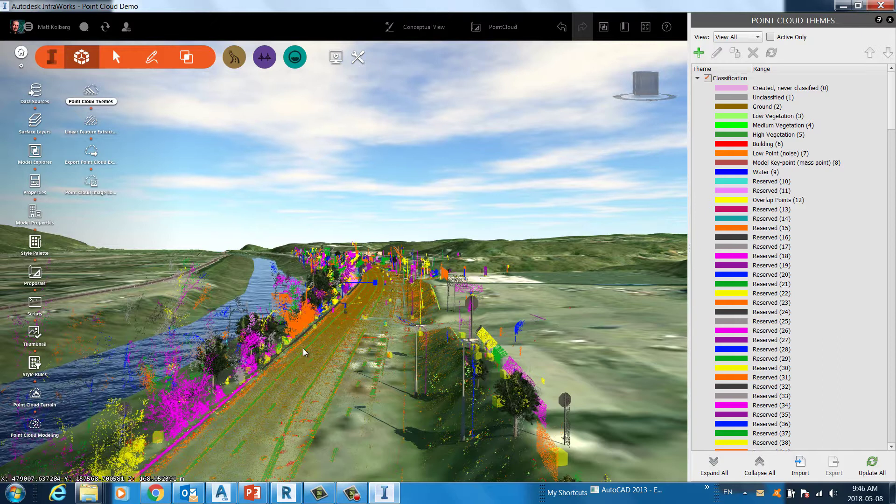
pyautogui.scroll(3, 303, 348)
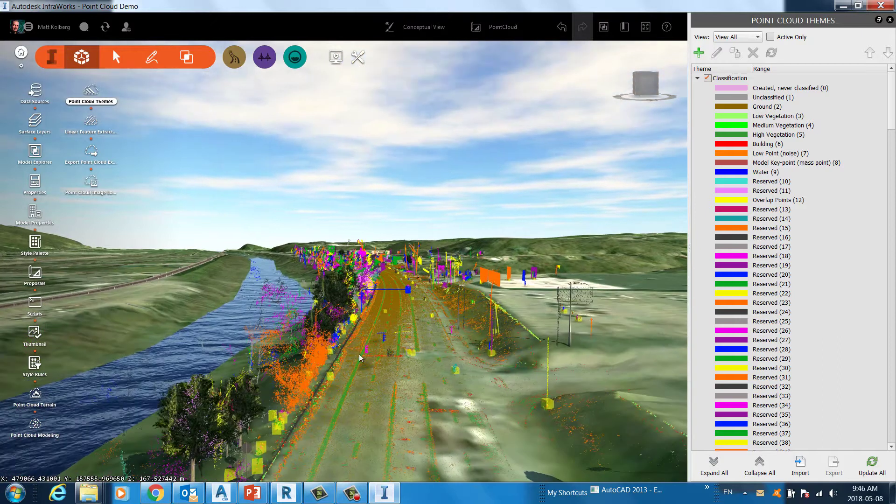
pyautogui.scroll(1, 373, 370)
pyautogui.scroll(4, 371, 369)
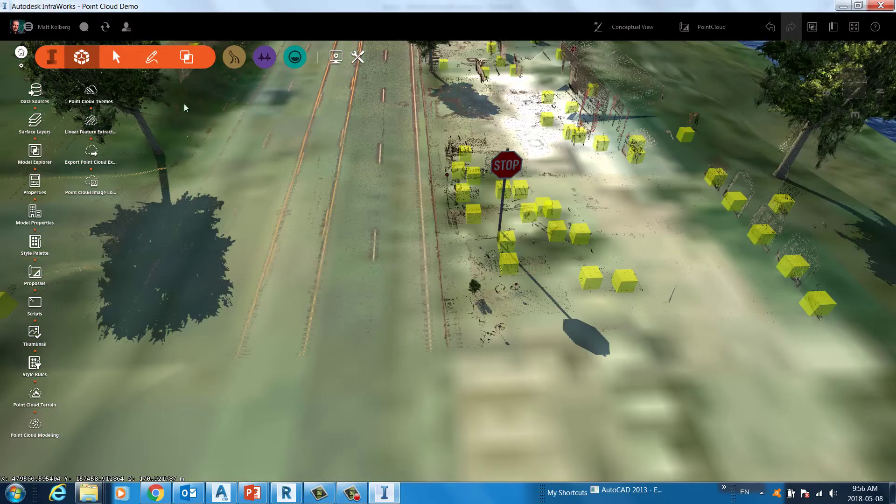
# Step: Extract the painted road edge stripe as an orange linear feature from two picked points
pyautogui.click(92, 121)
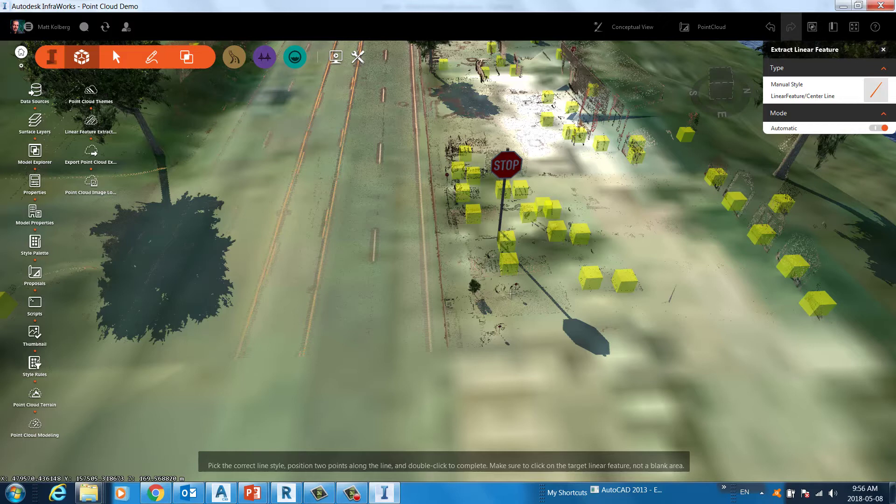
pyautogui.click(430, 342)
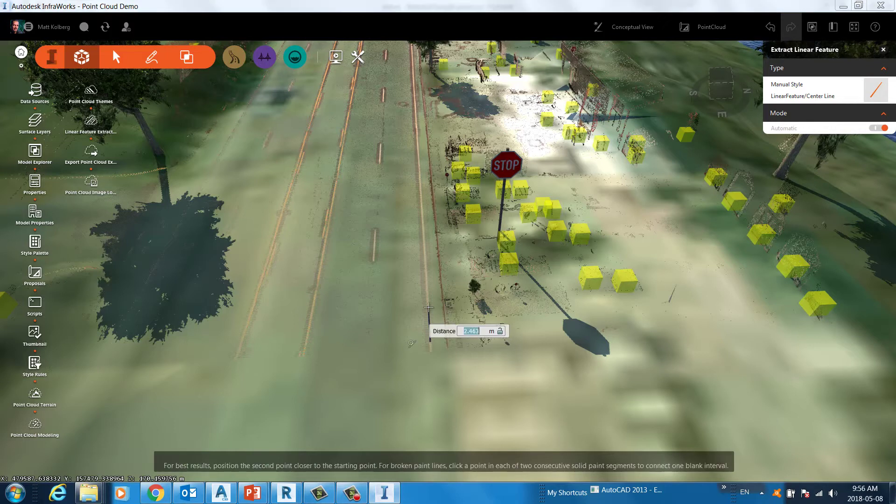
pyautogui.click(429, 307)
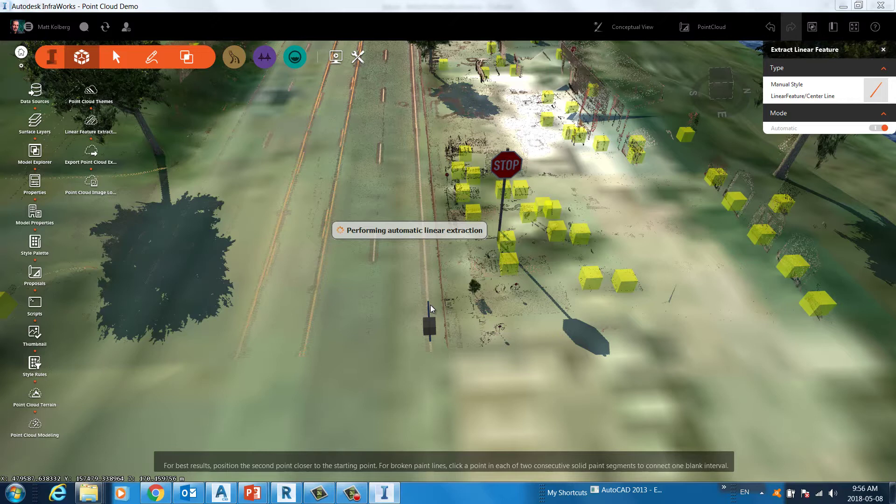
pyautogui.scroll(-3, 431, 305)
pyautogui.scroll(3, 422, 337)
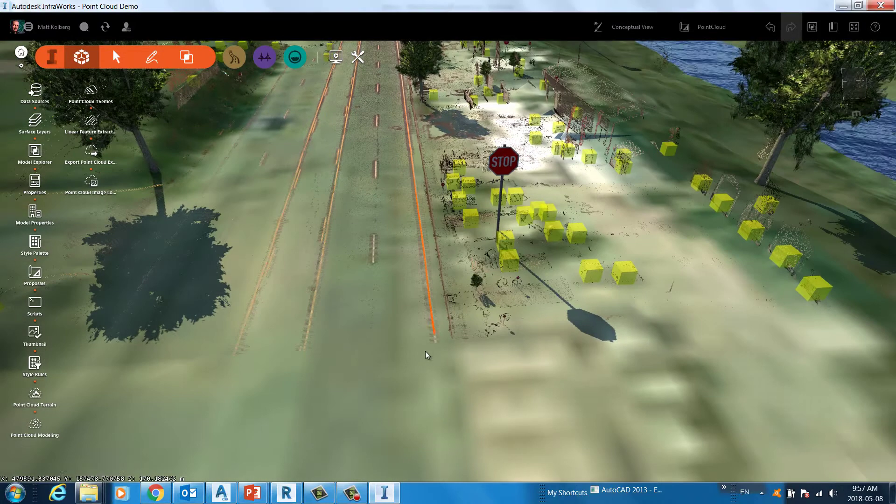
pyautogui.scroll(3, 430, 323)
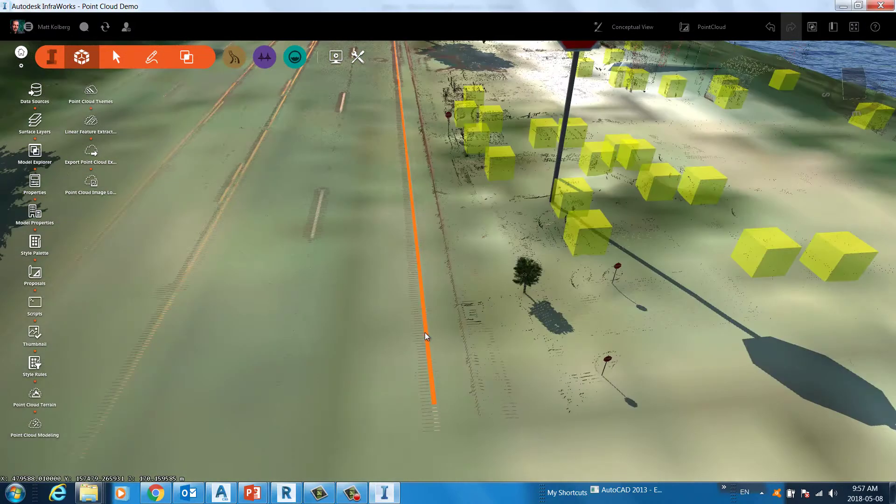
pyautogui.click(425, 333)
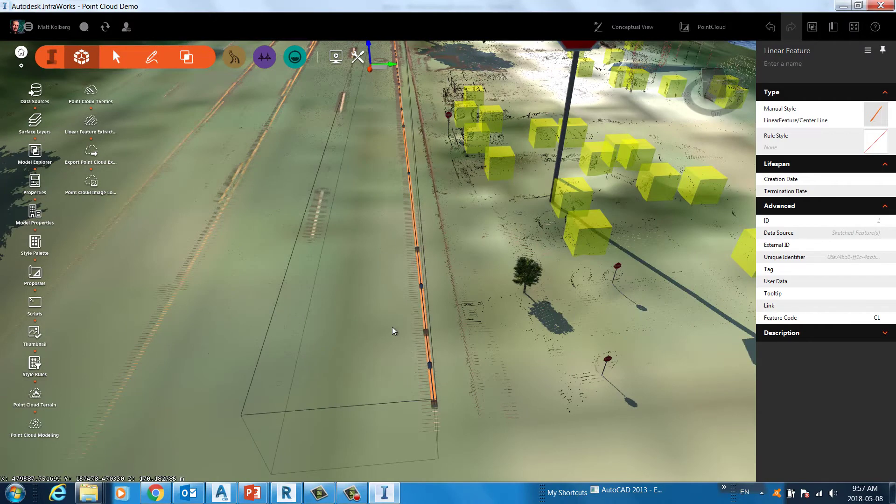
pyautogui.press('Escape')
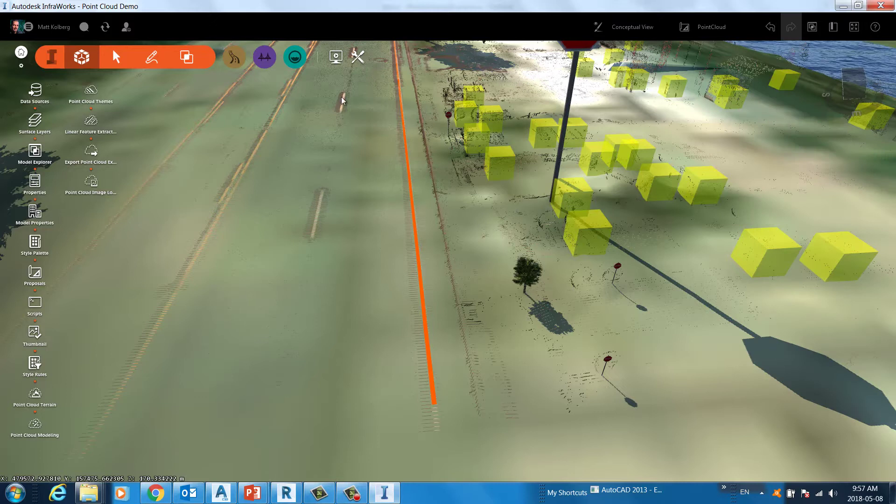
# Step: Extract the dashed lane marking as a second linear feature with feature code CL
pyautogui.click(95, 121)
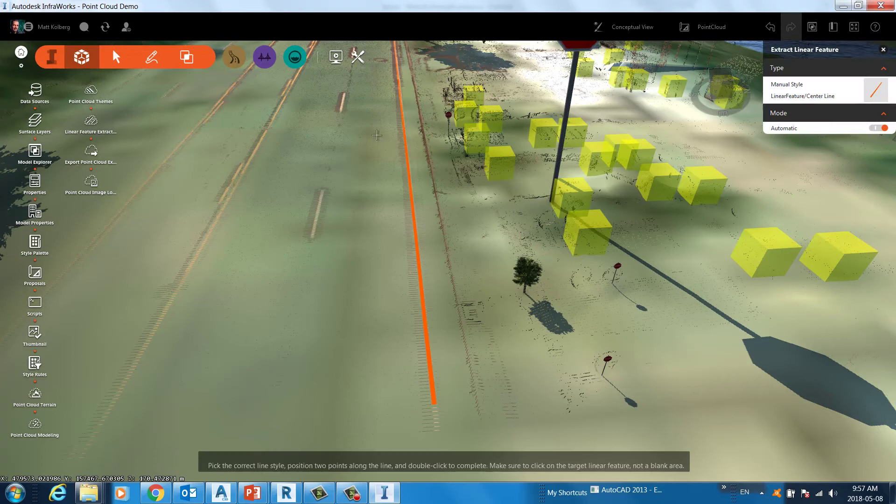
pyautogui.click(313, 227)
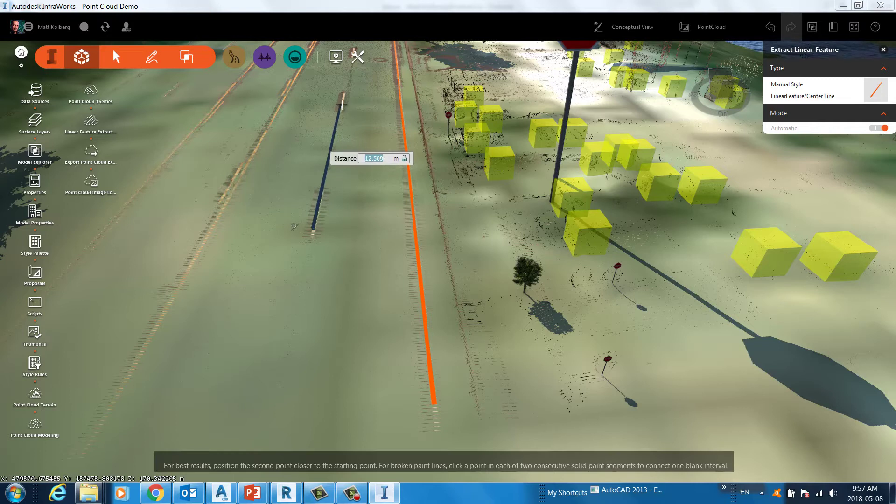
pyautogui.click(343, 106)
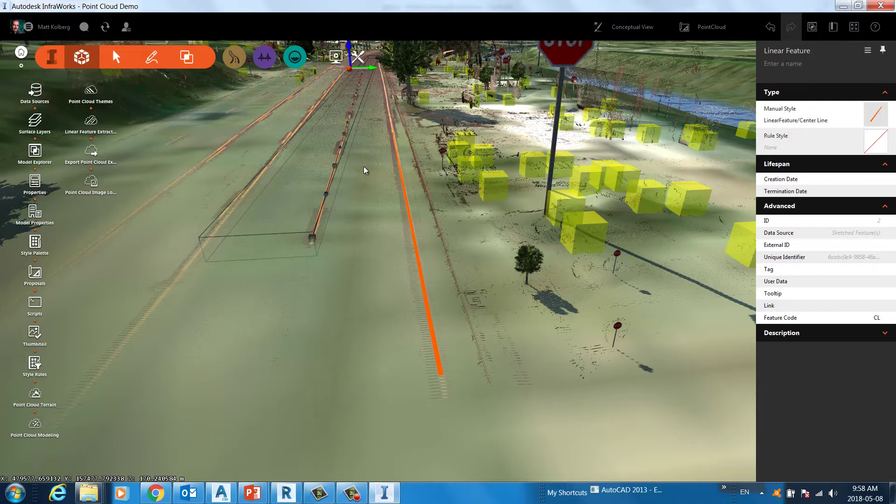
# Step: Generate 20 m transverse lines spaced 7.5 m apart along the sketched centre line
pyautogui.rightClick(332, 180)
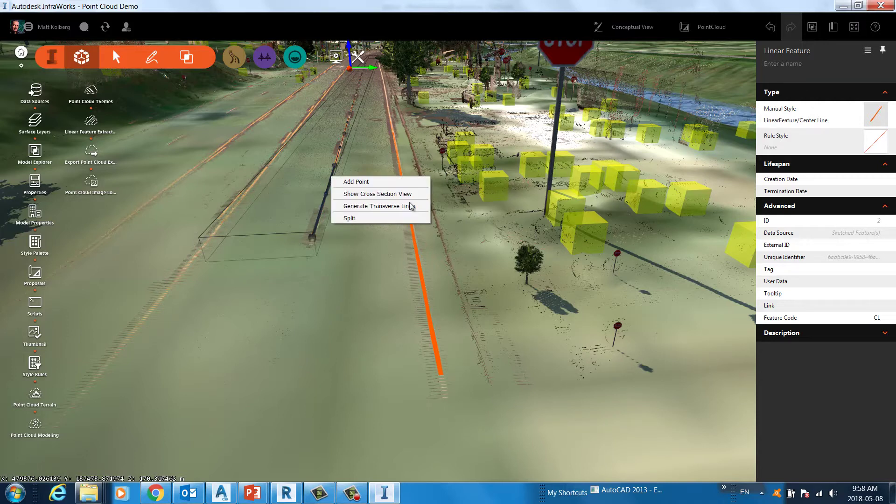
pyautogui.click(394, 206)
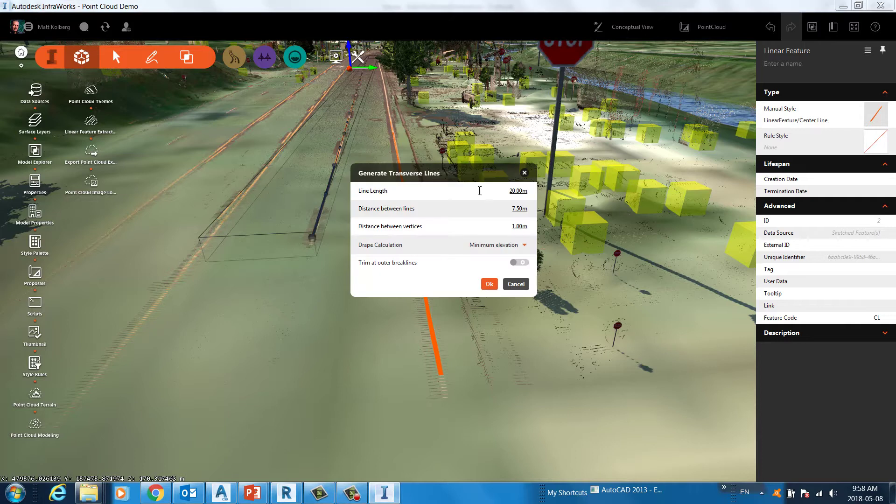
pyautogui.click(490, 285)
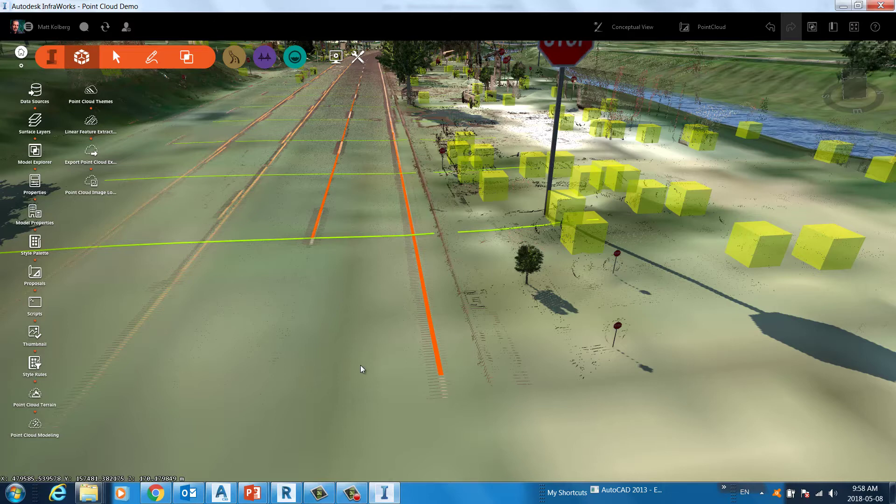
pyautogui.scroll(-2, 364, 382)
pyautogui.scroll(-3, 365, 385)
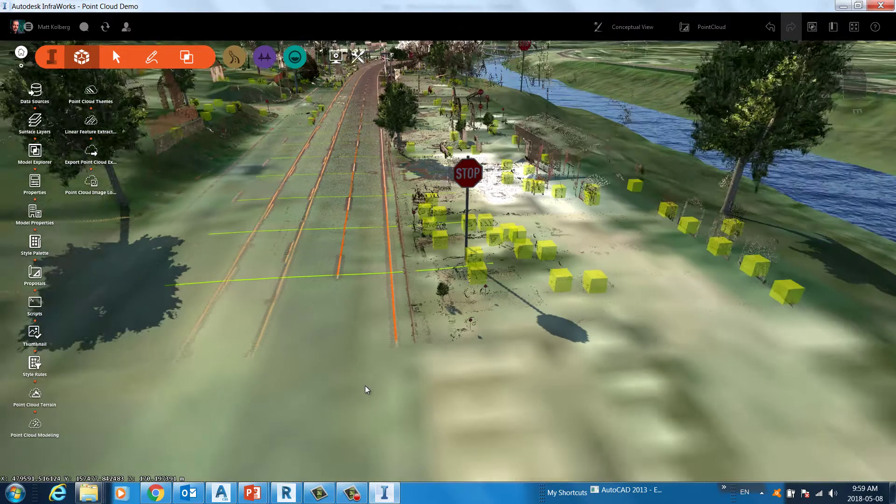
pyautogui.scroll(-1, 365, 386)
pyautogui.scroll(-2, 363, 364)
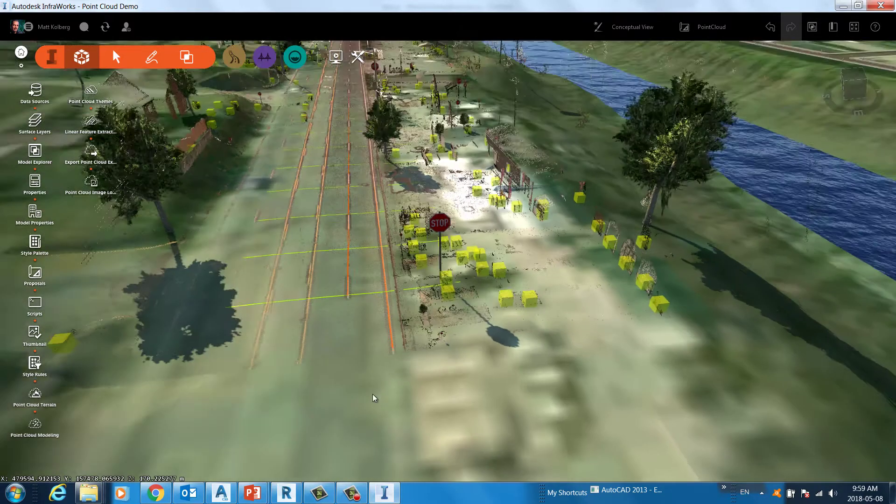
pyautogui.scroll(-1, 373, 393)
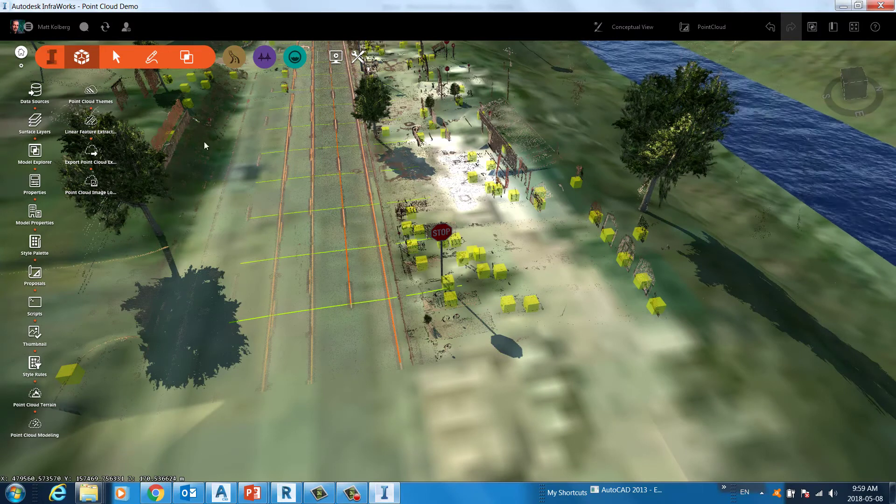
pyautogui.click(93, 155)
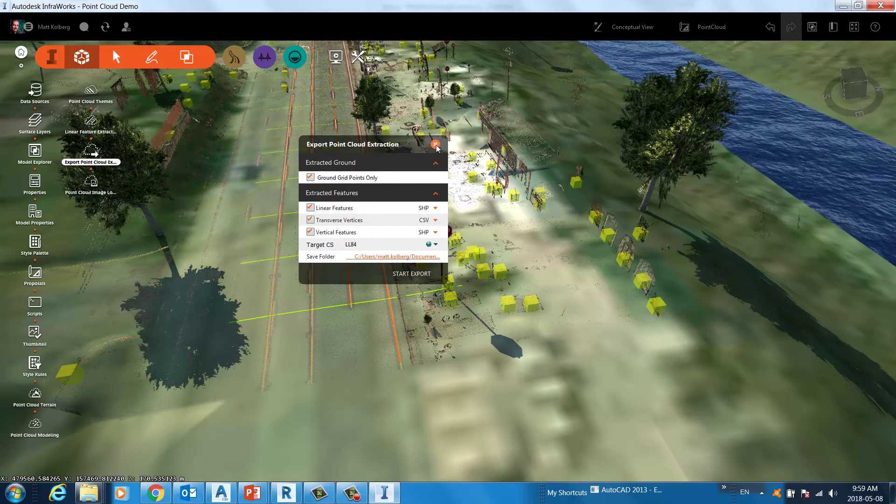
pyautogui.click(436, 145)
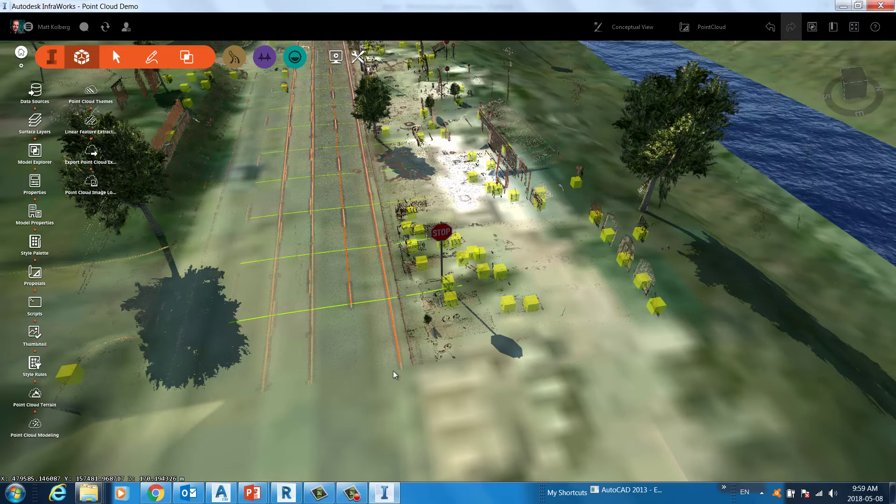
# Step: Tilt and pan the view along the road, then switch to Point Cloud Demo.dwg in Civil 3D
pyautogui.moveTo(402, 386); pyautogui.dragTo(397, 344, button='middle')
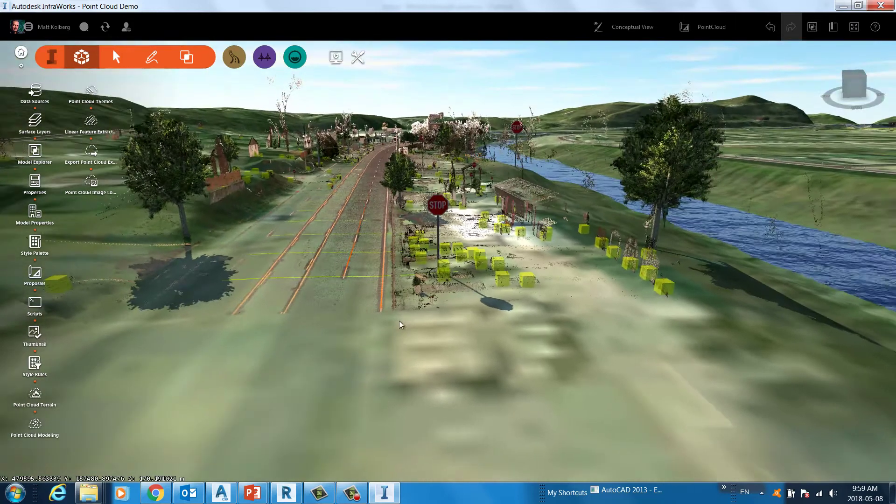
pyautogui.moveTo(392, 308); pyautogui.dragTo(543, 441)
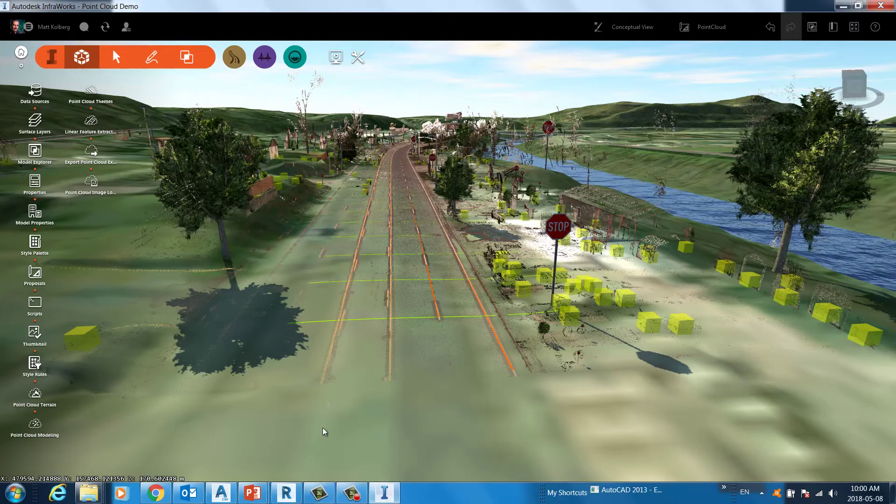
pyautogui.click(223, 490)
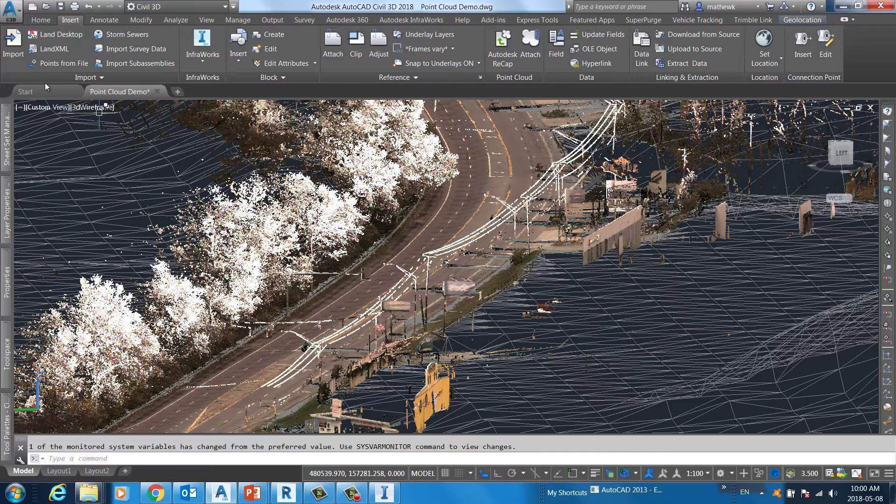
# Step: Set the viewport to Top view, zoom to the point cloud, and launch Create Surface from Point Cloud
pyautogui.click(91, 108)
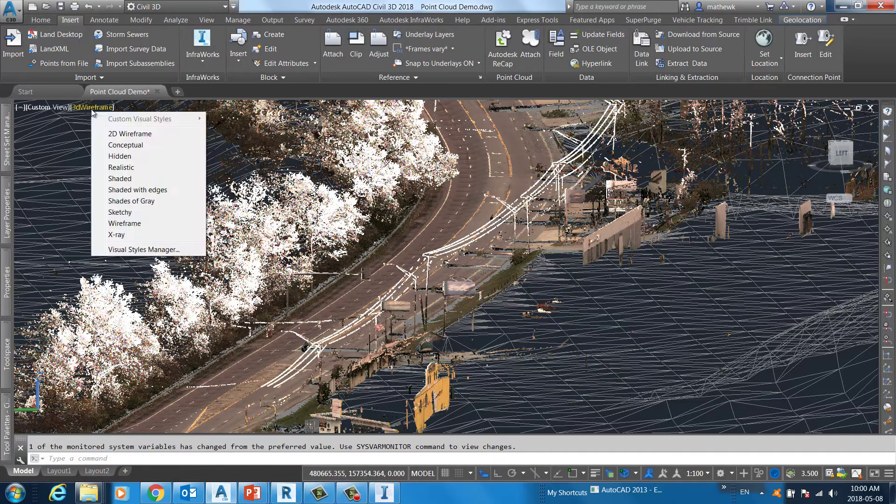
pyautogui.click(52, 108)
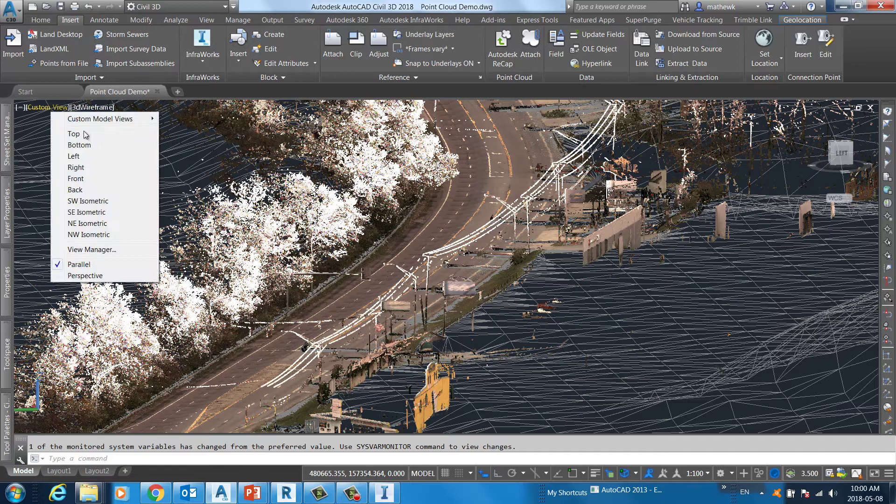
pyautogui.click(73, 134)
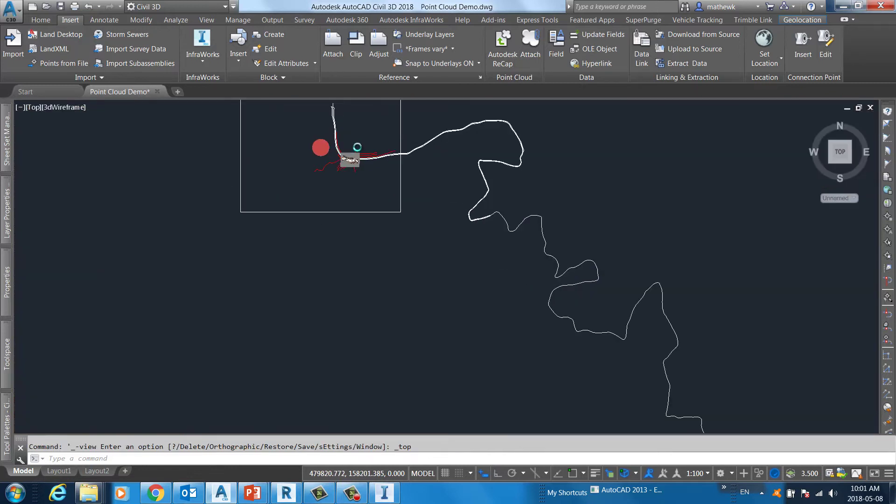
pyautogui.scroll(5, 360, 147)
pyautogui.scroll(6, 349, 152)
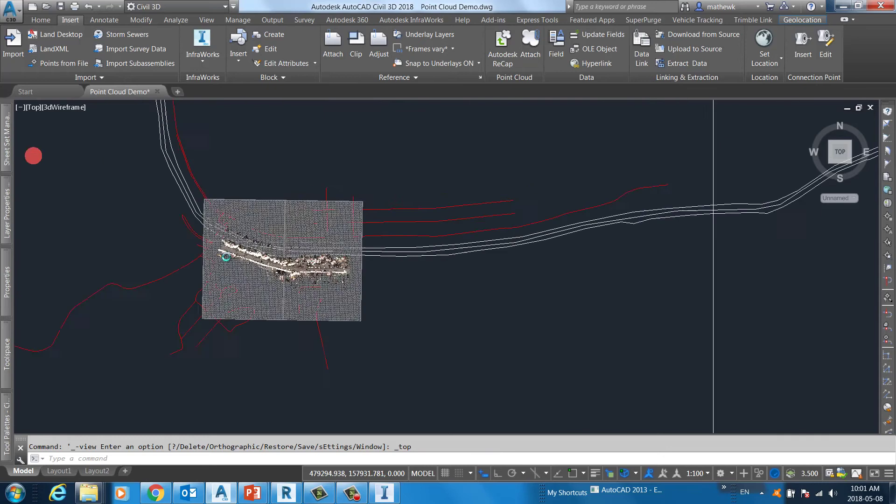
pyautogui.scroll(4, 230, 299)
pyautogui.scroll(2, 410, 220)
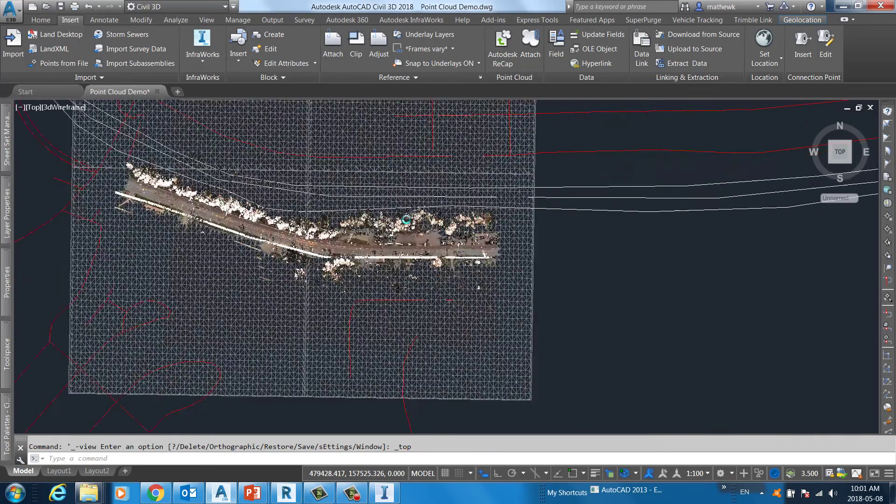
pyautogui.scroll(3, 460, 238)
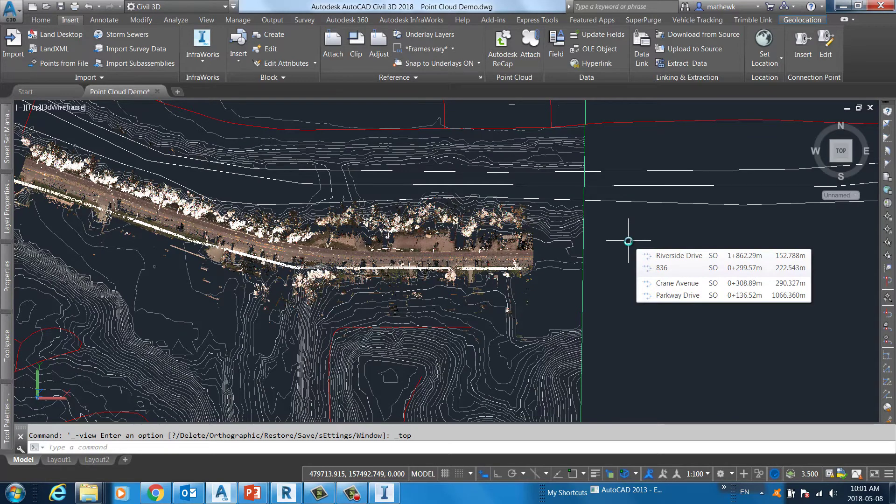
pyautogui.click(526, 334)
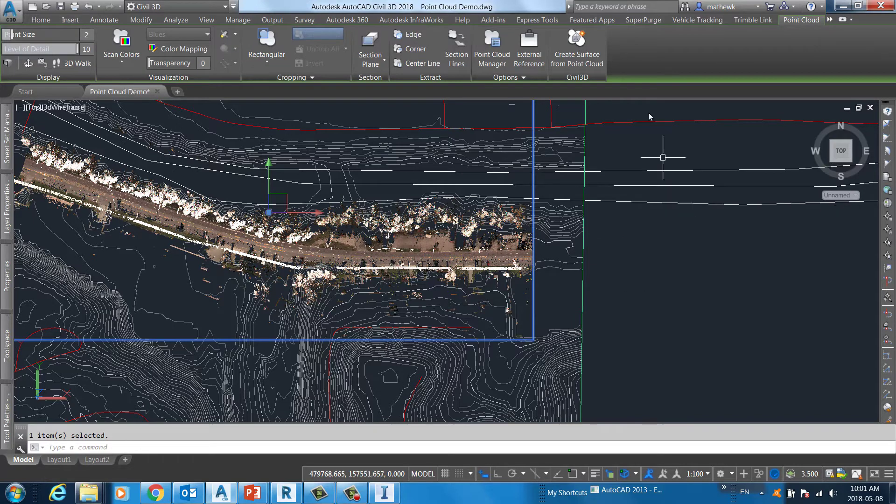
pyautogui.click(583, 54)
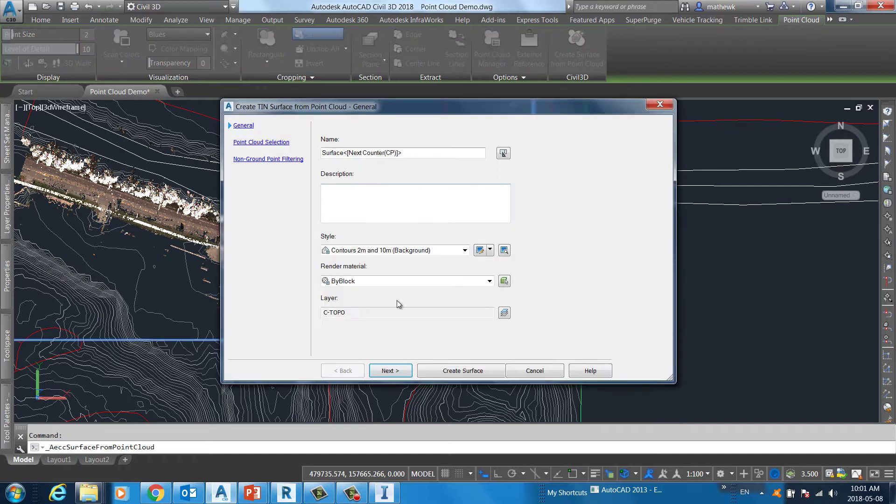
# Step: Advance to Point Cloud Selection and review Cloud Webinar with its 18896827 points
pyautogui.click(391, 371)
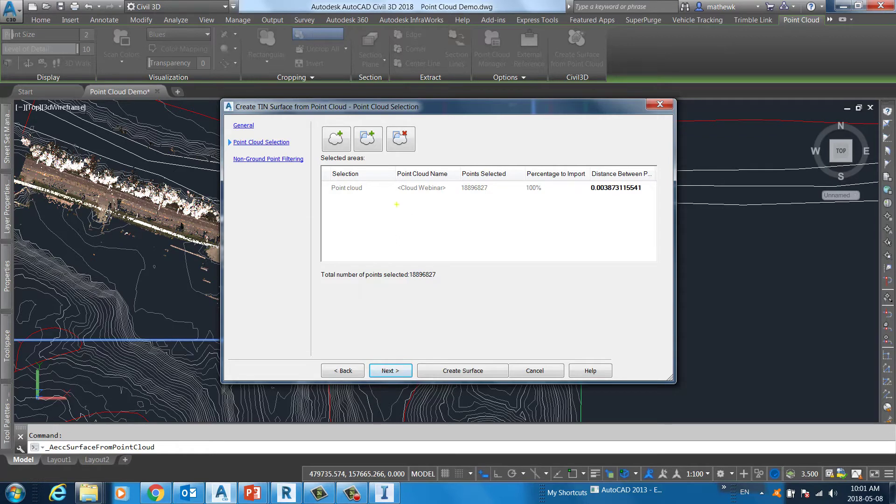
pyautogui.moveTo(426, 256)
pyautogui.mouseDown()
pyautogui.moveTo(387, 291)
pyautogui.moveTo(431, 304)
pyautogui.moveTo(469, 285)
pyautogui.moveTo(454, 255)
pyautogui.moveTo(415, 243)
pyautogui.mouseUp()
pyautogui.moveTo(623, 154)
pyautogui.mouseDown()
pyautogui.moveTo(583, 159)
pyautogui.moveTo(558, 176)
pyautogui.moveTo(608, 217)
pyautogui.moveTo(674, 167)
pyautogui.moveTo(654, 141)
pyautogui.moveTo(586, 133)
pyautogui.moveTo(533, 144)
pyautogui.mouseUp()
# Step: View the Planar average non-ground filtering option, then cancel the surface wizard
pyautogui.click(390, 372)
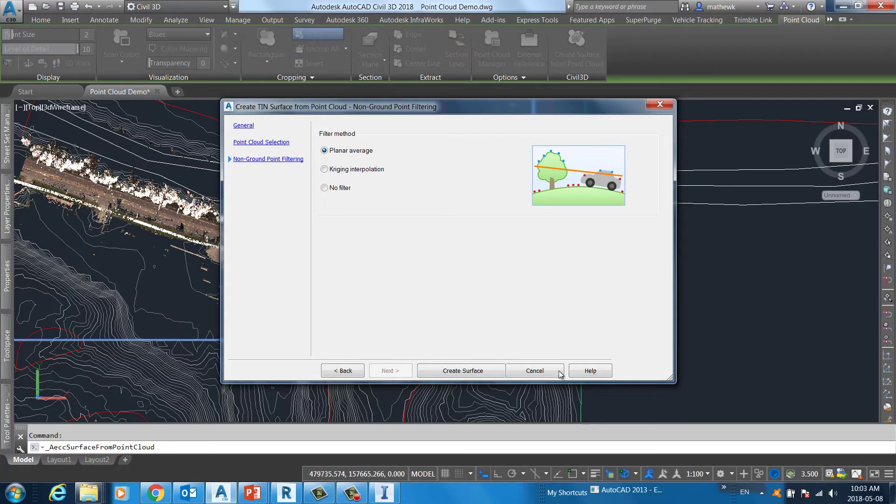
pyautogui.click(541, 370)
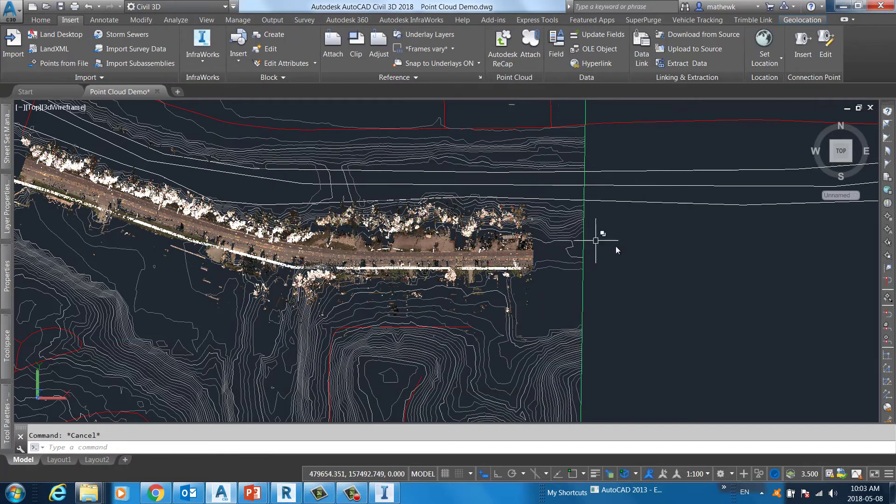
# Step: Run MAPIMPORT to import an ESRI Shapefile from the 414840 folder
pyautogui.moveTo(616, 245)
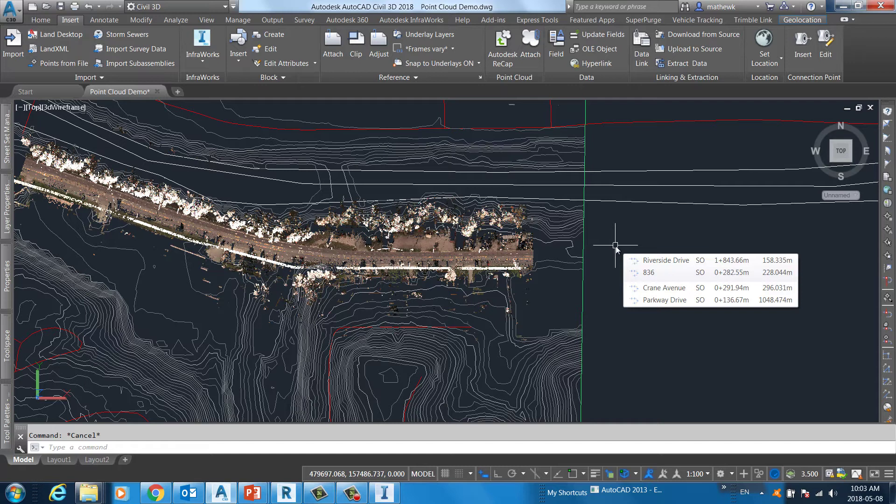
pyautogui.write('mapimport')
pyautogui.press('Return')
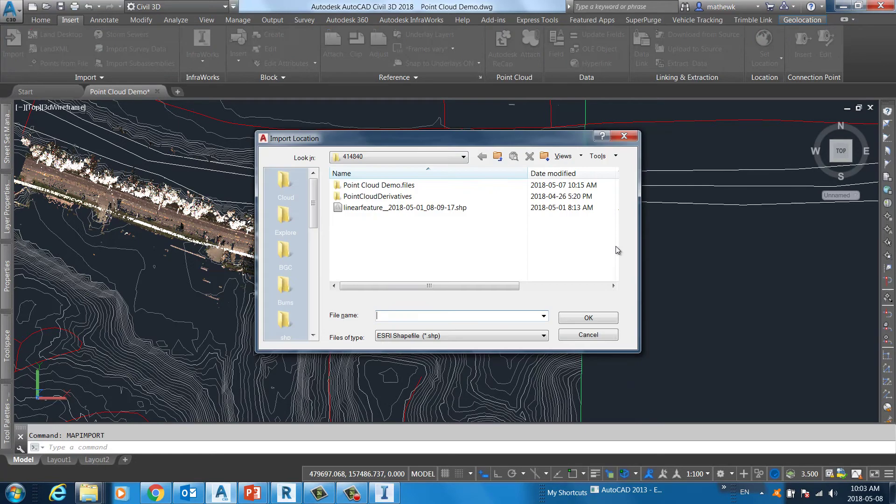
# Step: Import the linearfeature shapefile with Create object data, adding its 8 paint-line objects
pyautogui.click(340, 210)
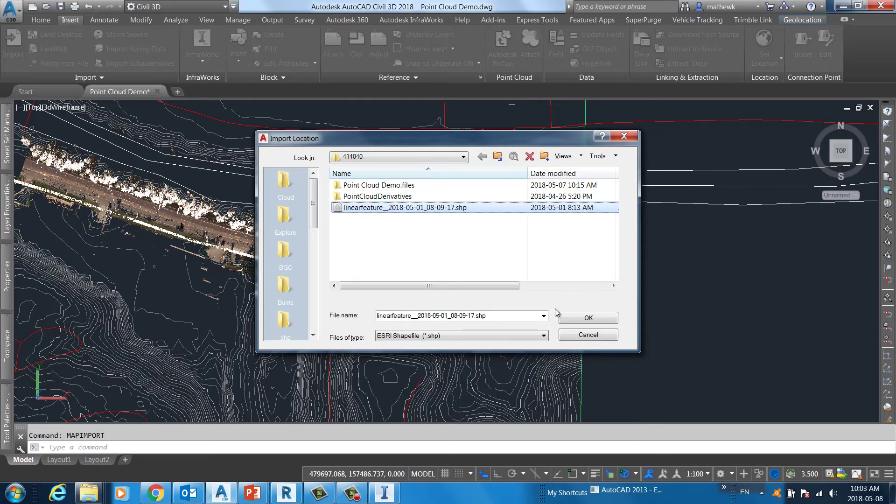
pyautogui.click(585, 318)
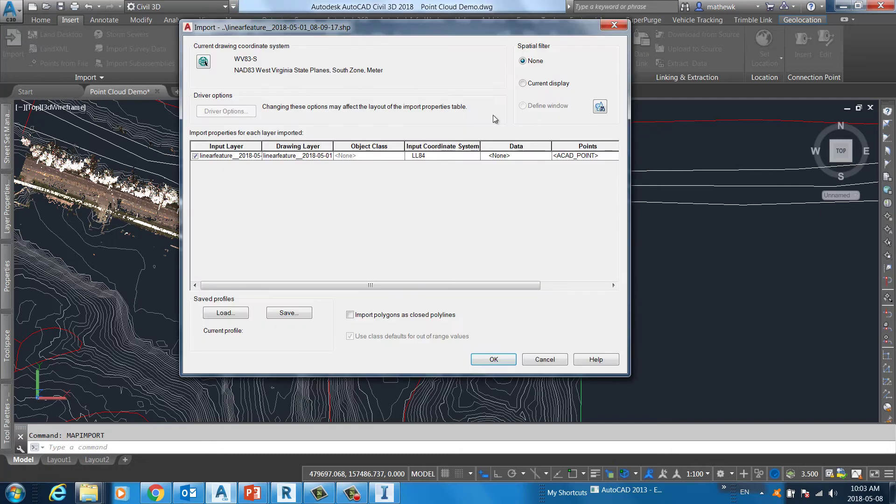
pyautogui.click(531, 158)
pyautogui.click(547, 155)
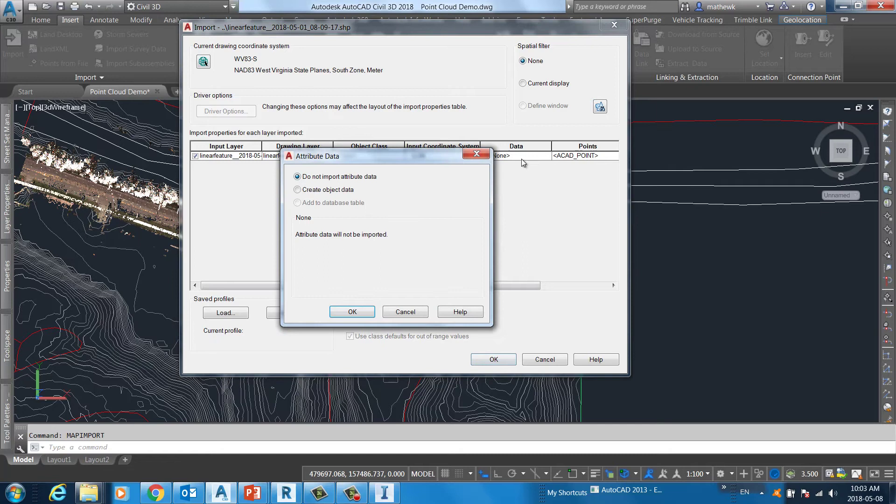
pyautogui.click(324, 190)
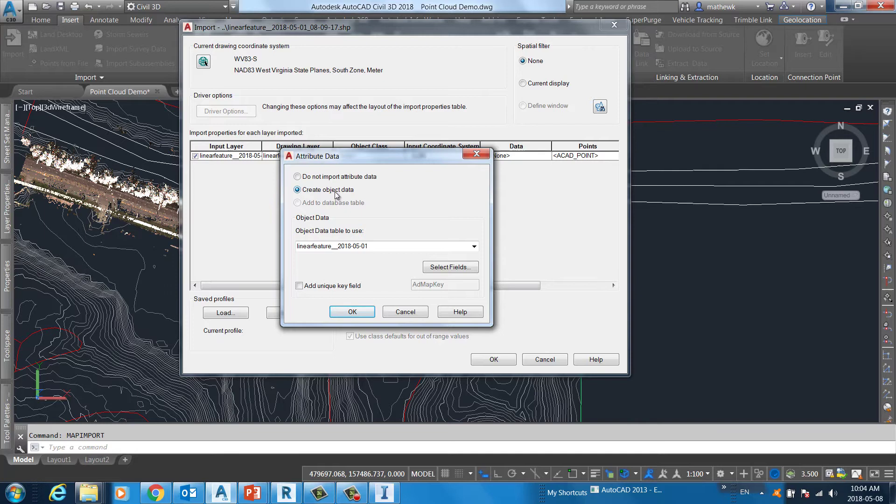
pyautogui.click(352, 311)
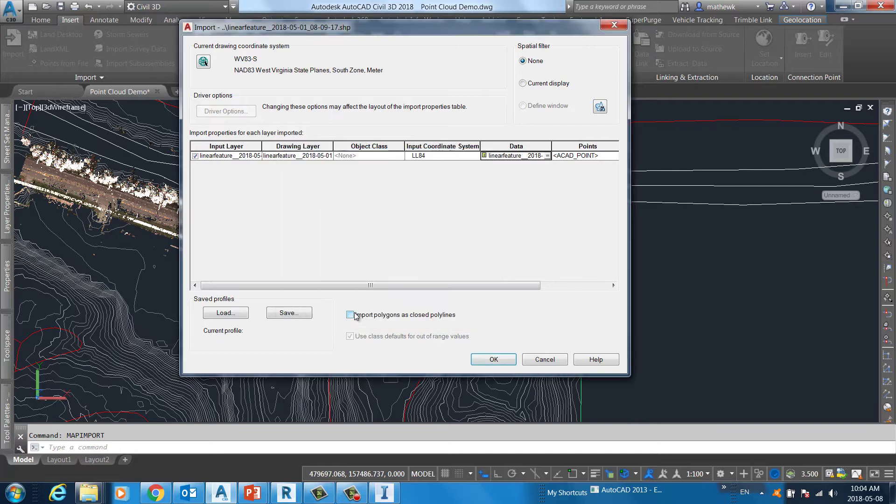
pyautogui.click(493, 359)
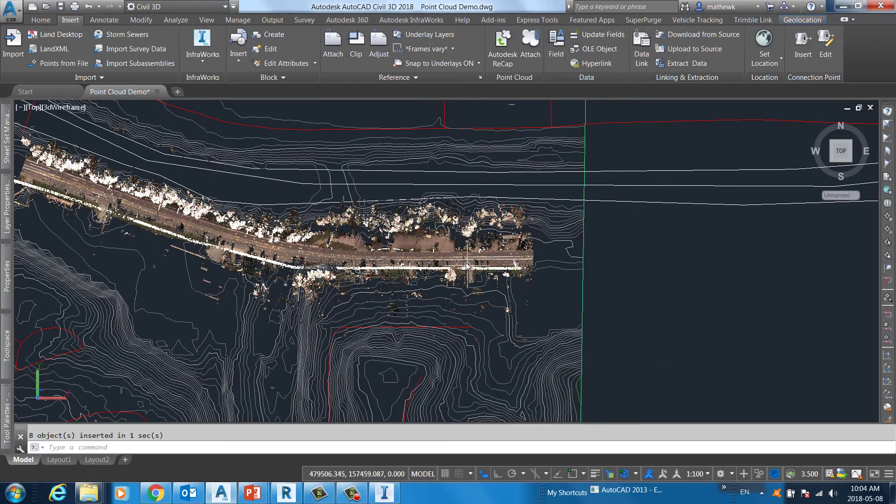
# Step: Zoom into the road and inspect the upper and lower imported paint-line 3D polylines
pyautogui.scroll(2, 466, 265)
pyautogui.scroll(5, 466, 264)
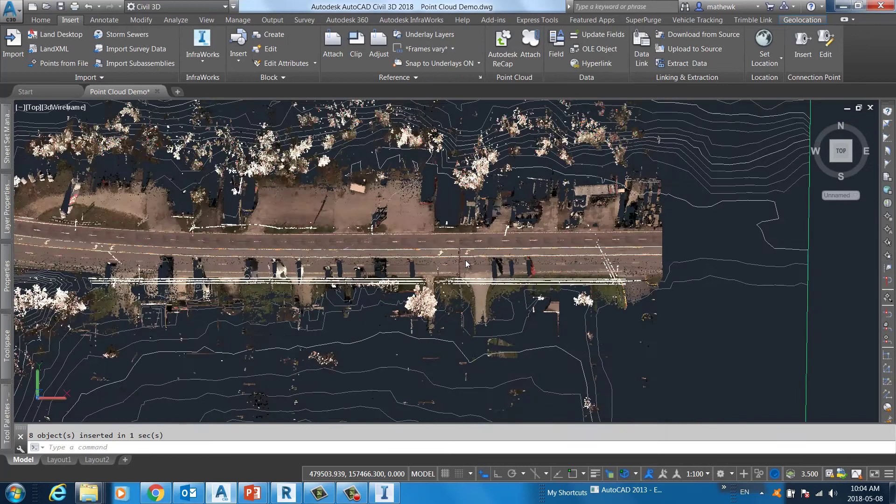
pyautogui.scroll(3, 466, 264)
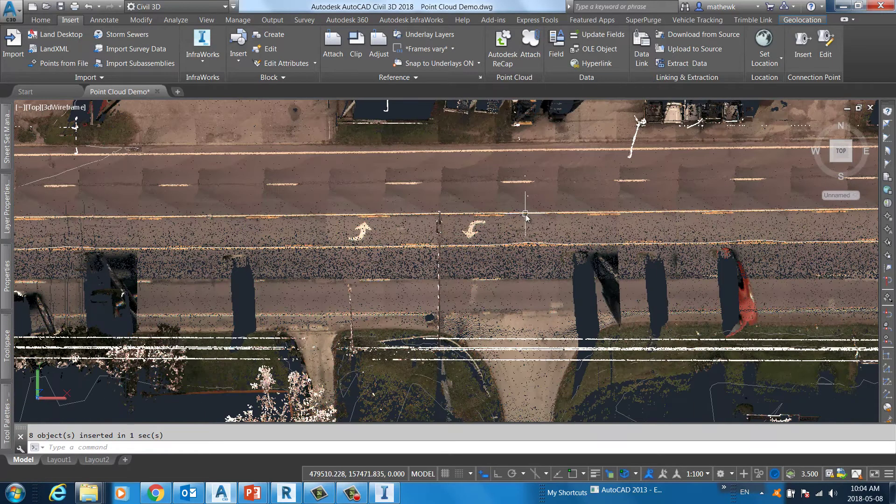
pyautogui.click(525, 213)
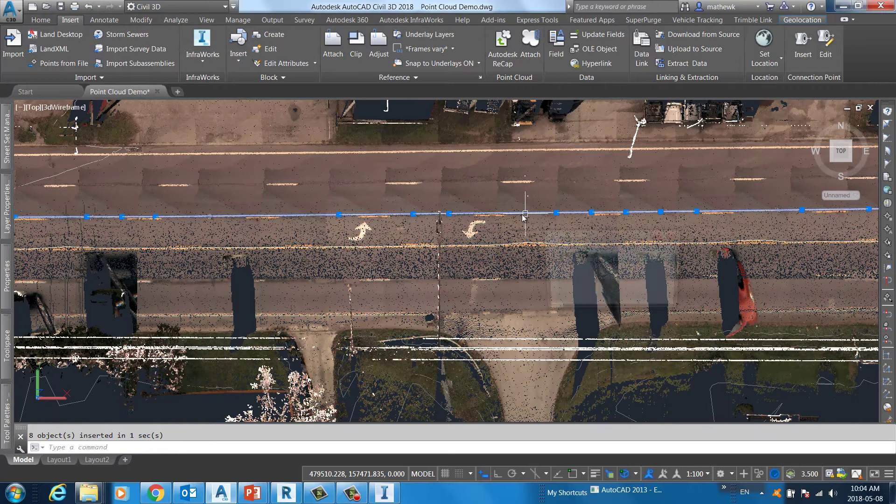
pyautogui.click(487, 243)
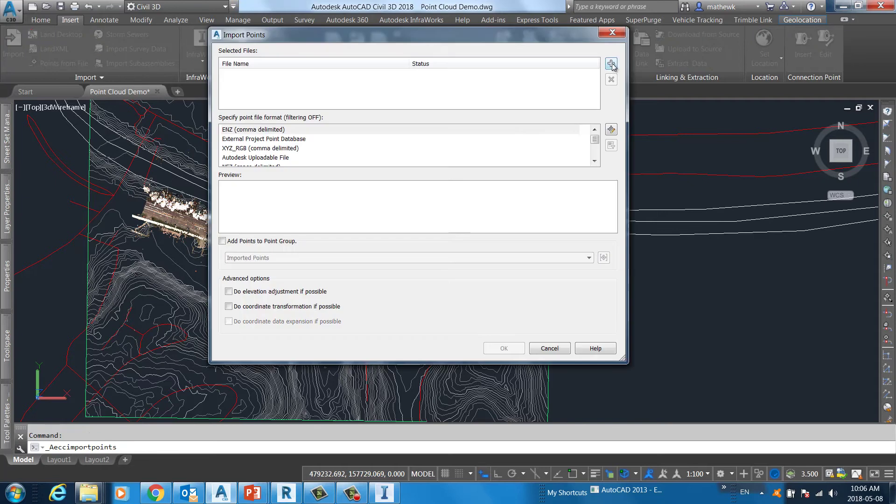
# Step: Import the transversepoints CSV as ENZ (comma delimited) points into the Imported Points group
pyautogui.click(611, 64)
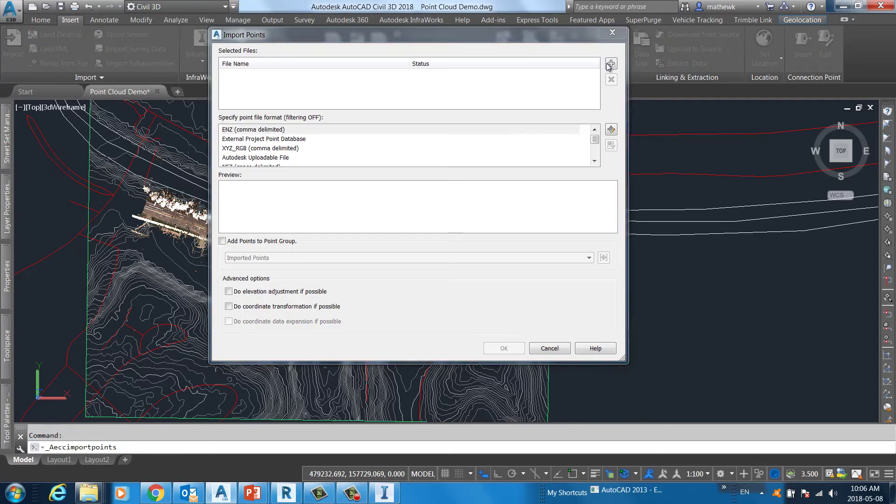
pyautogui.doubleClick(339, 175)
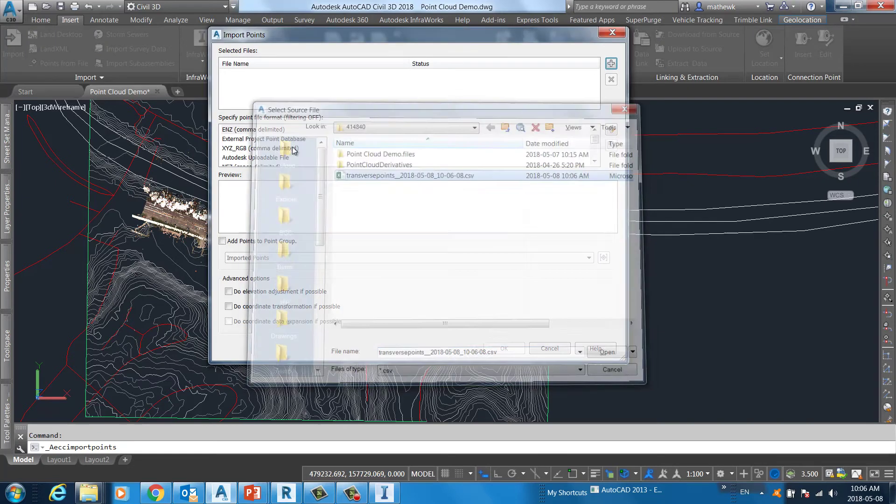
pyautogui.click(245, 131)
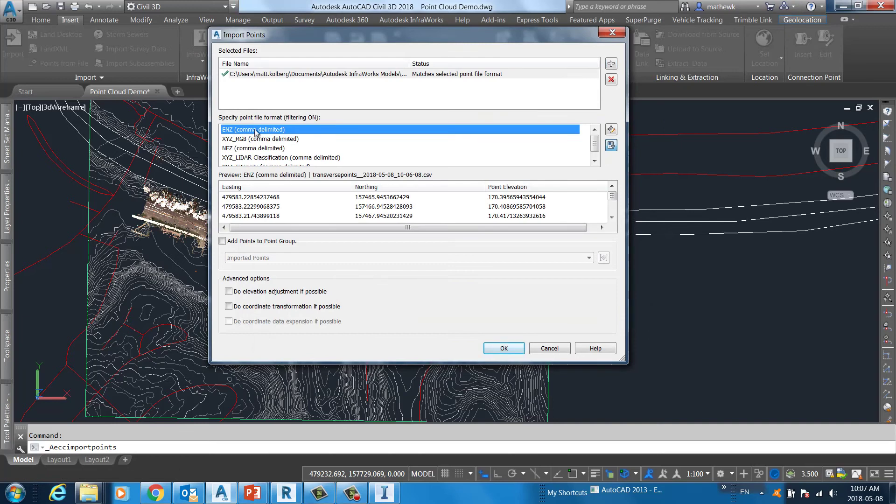
pyautogui.click(287, 241)
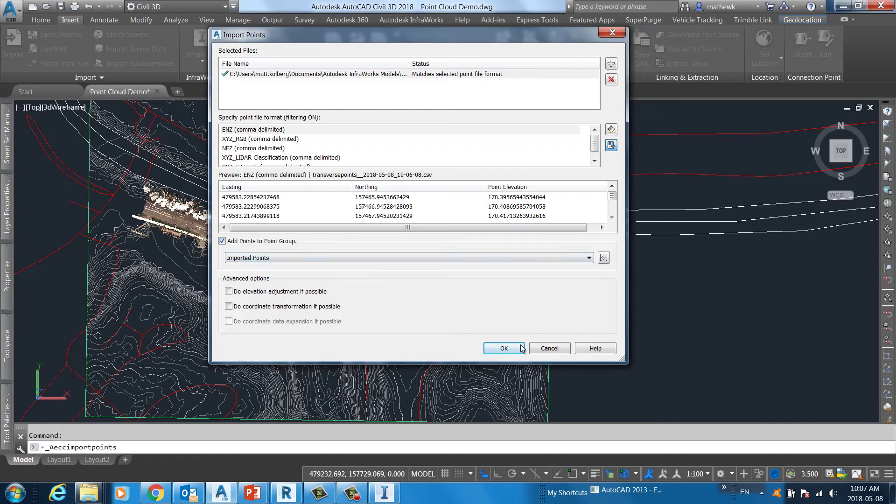
pyautogui.click(504, 350)
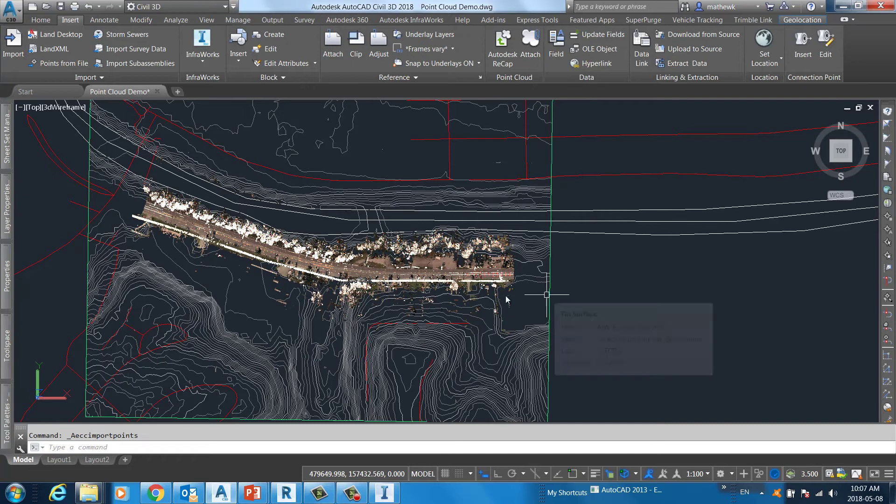
# Step: Cancel the active command, zoom in, and select all points in the Imported Points group
pyautogui.scroll(5, 450, 308)
pyautogui.press('Escape')
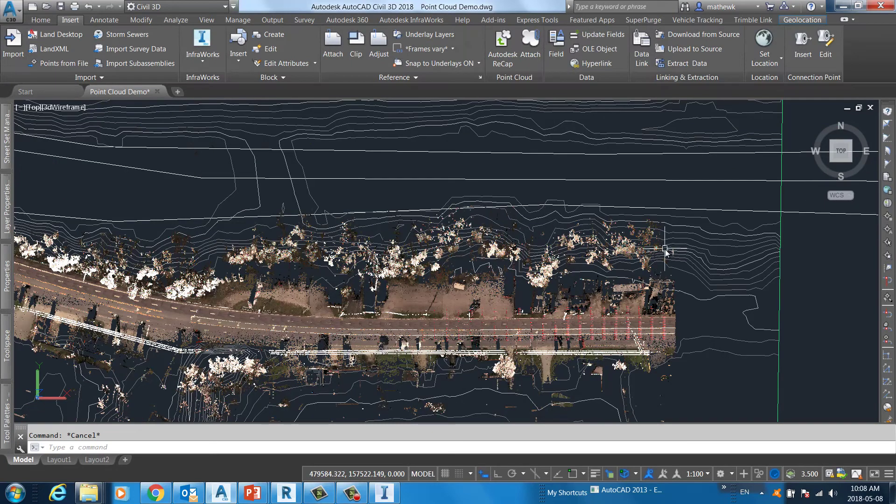
pyautogui.moveTo(6, 358)
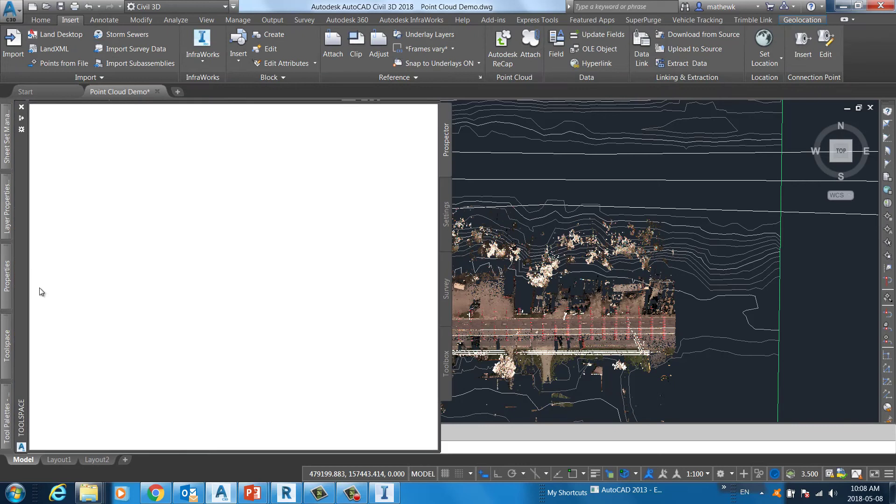
pyautogui.rightClick(147, 177)
pyautogui.press('Escape')
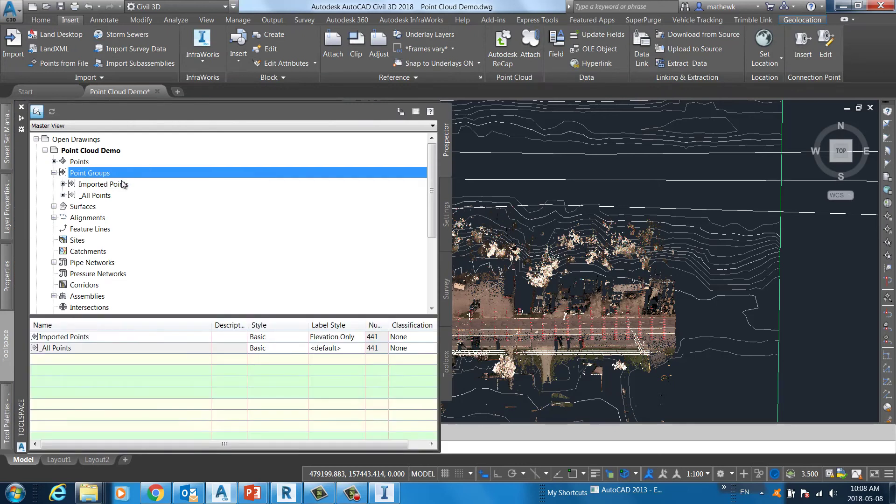
pyautogui.rightClick(123, 184)
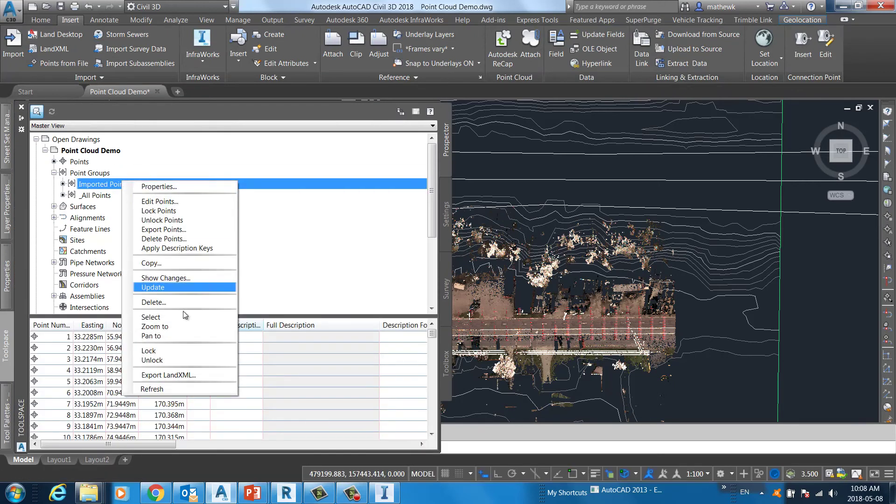
pyautogui.click(182, 319)
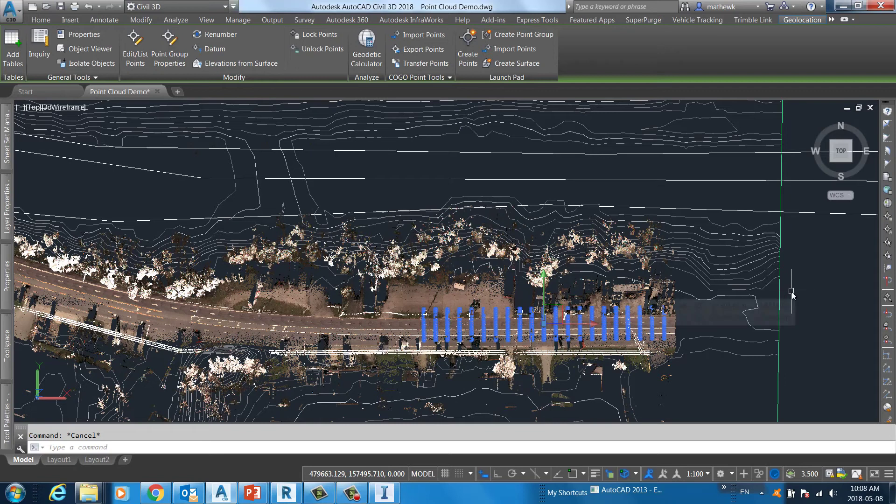
pyautogui.moveTo(791, 292)
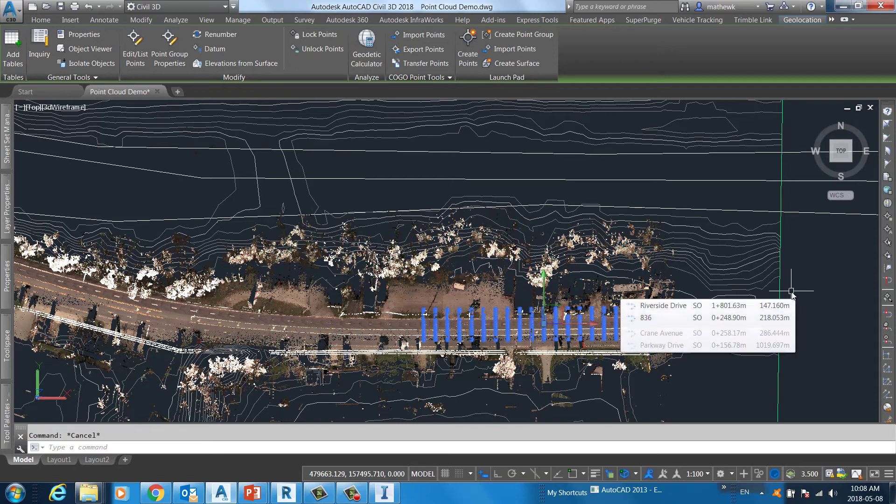